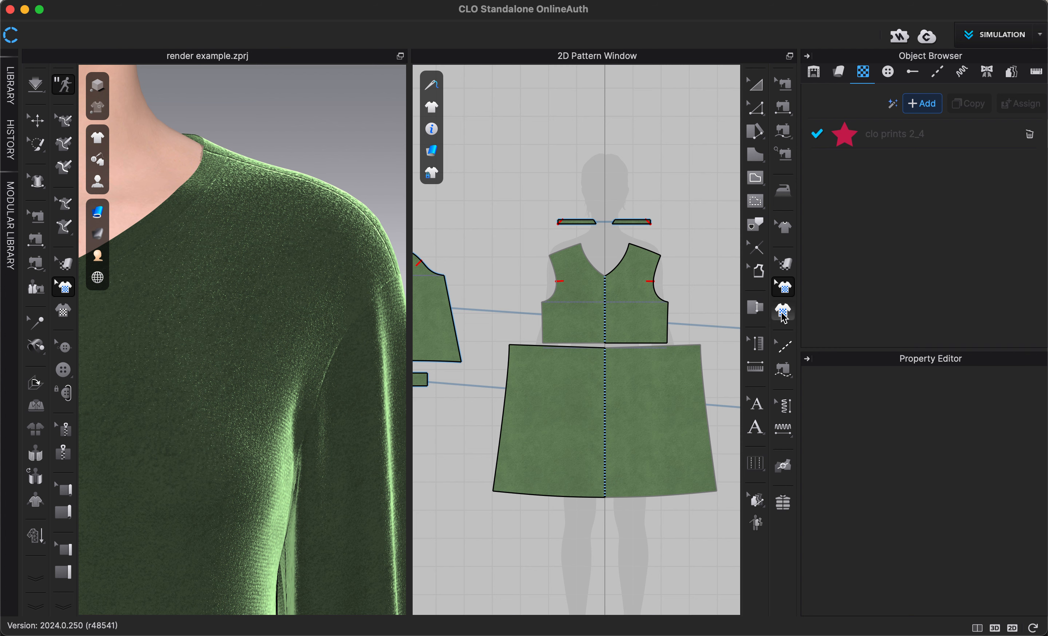
Step: Add heart patch.png as a graphic on the wearer's left front bodice at 11.131 by 8.348 in
{"action": "left_click", "coordinate": [782, 316]}
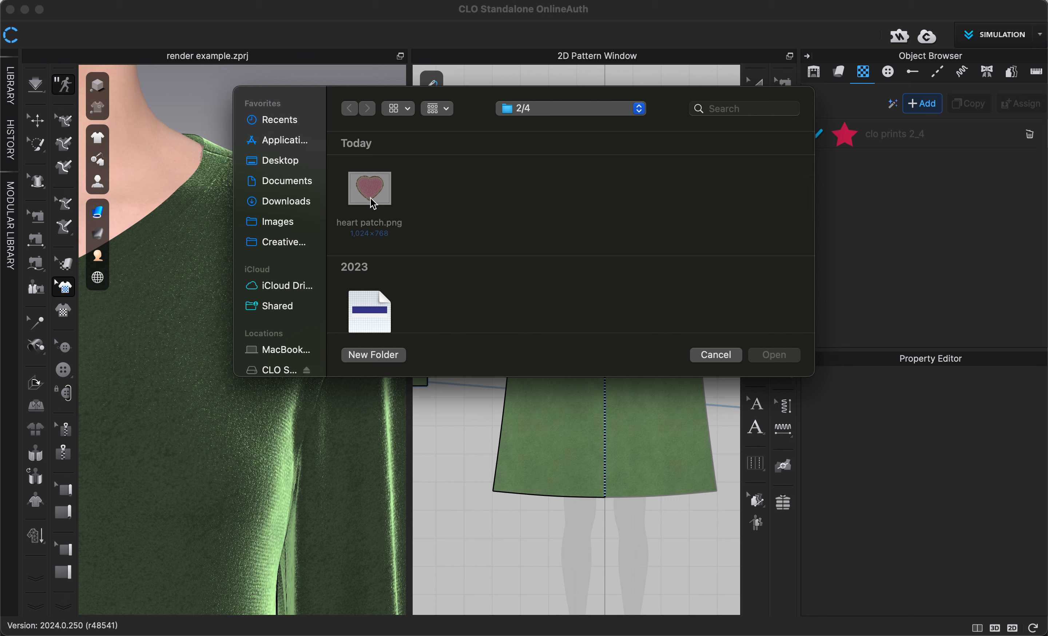
{"action": "scroll", "coordinate": [373, 212], "scroll_direction": "down", "scroll_amount": 2}
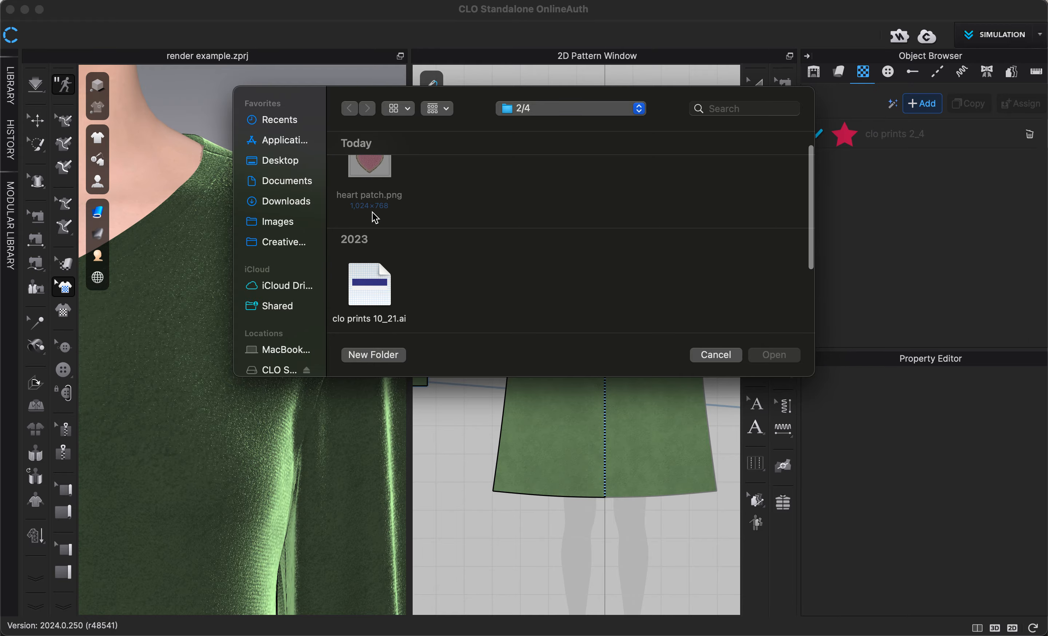
{"action": "scroll", "coordinate": [372, 212], "scroll_direction": "up", "scroll_amount": 2}
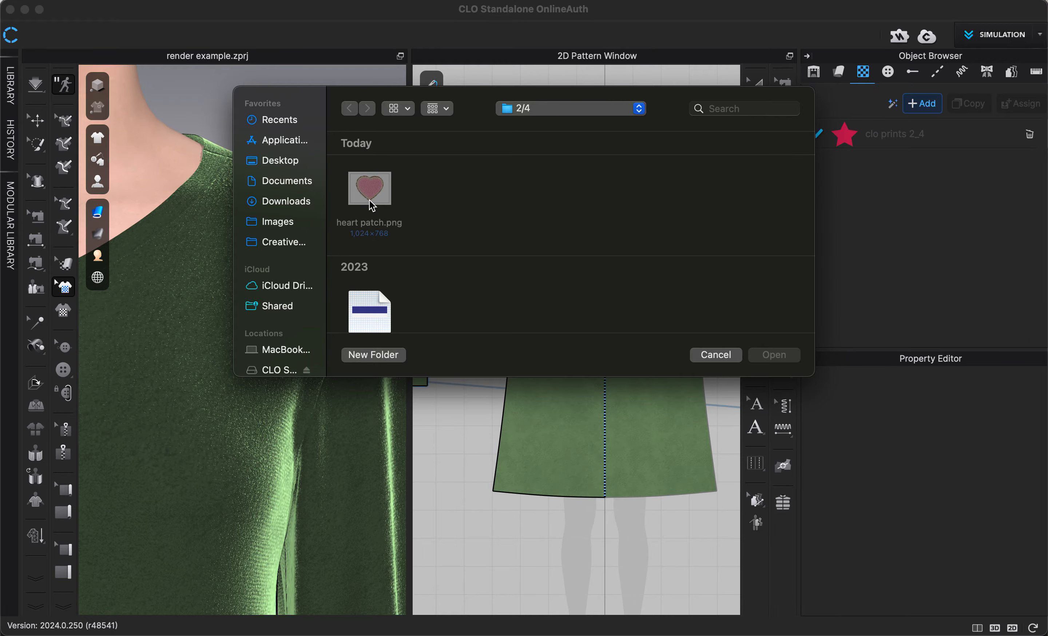
{"action": "key", "text": "ctrl+Up"}
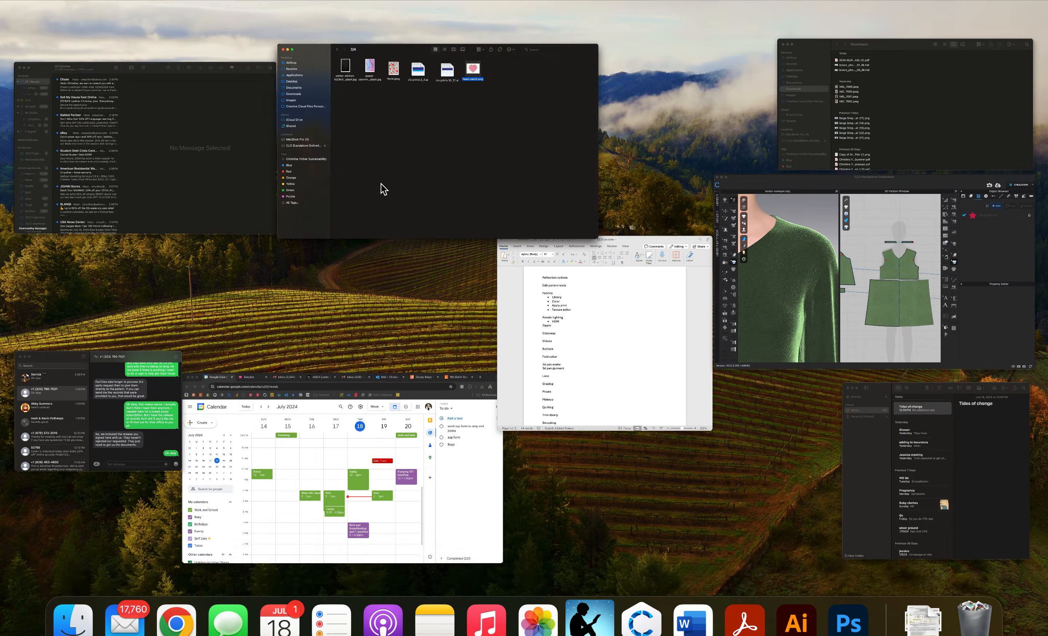
{"action": "left_click", "coordinate": [382, 189]}
{"action": "left_click_drag", "start_coordinate": [640, 468], "coordinate": [545, 201]}
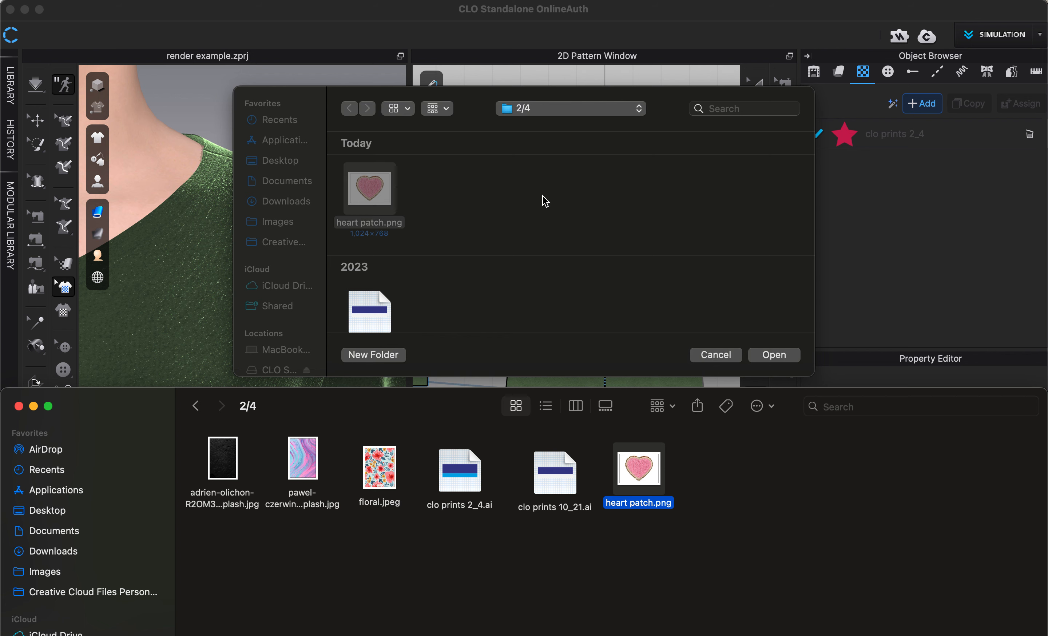
{"action": "left_click", "coordinate": [773, 355]}
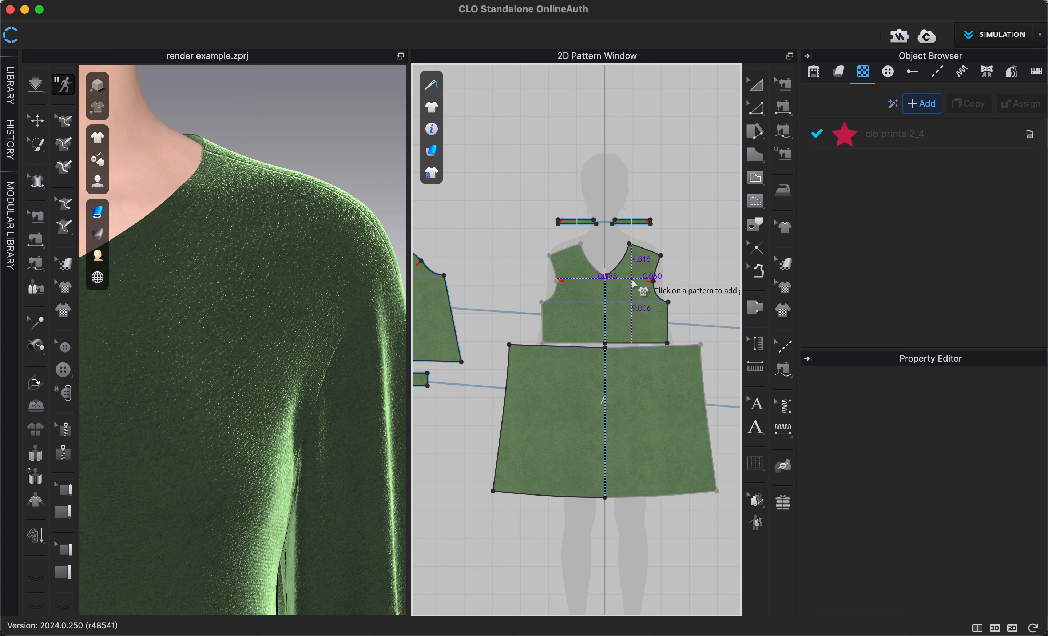
{"action": "left_click", "coordinate": [633, 283]}
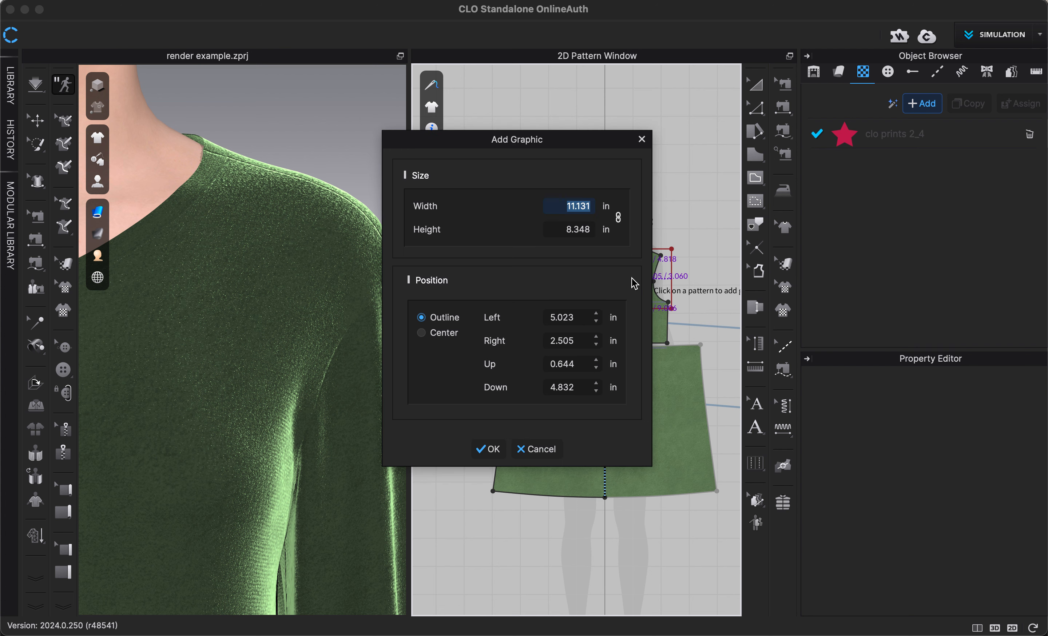
{"action": "left_click", "coordinate": [493, 453]}
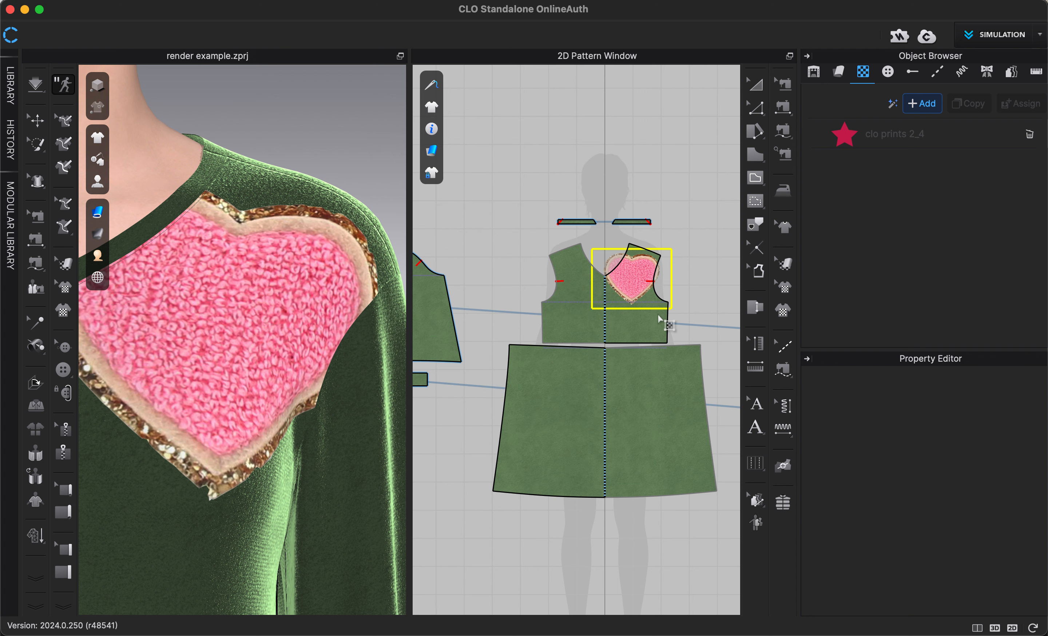
Step: Shrink the heart patch graphic and position it on the chest, fully inside the front bodice pattern
{"action": "scroll", "coordinate": [659, 316], "scroll_direction": "up", "scroll_amount": 3}
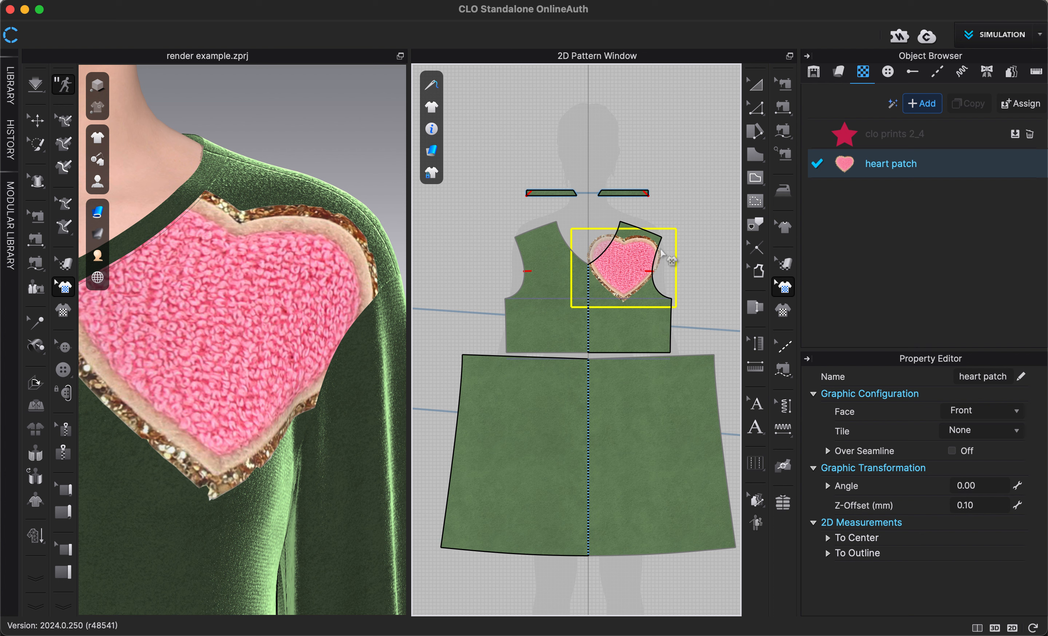
{"action": "left_click", "coordinate": [631, 266]}
{"action": "left_click_drag", "start_coordinate": [666, 255], "coordinate": [644, 242]}
{"action": "scroll", "coordinate": [635, 279], "scroll_direction": "up", "scroll_amount": 3}
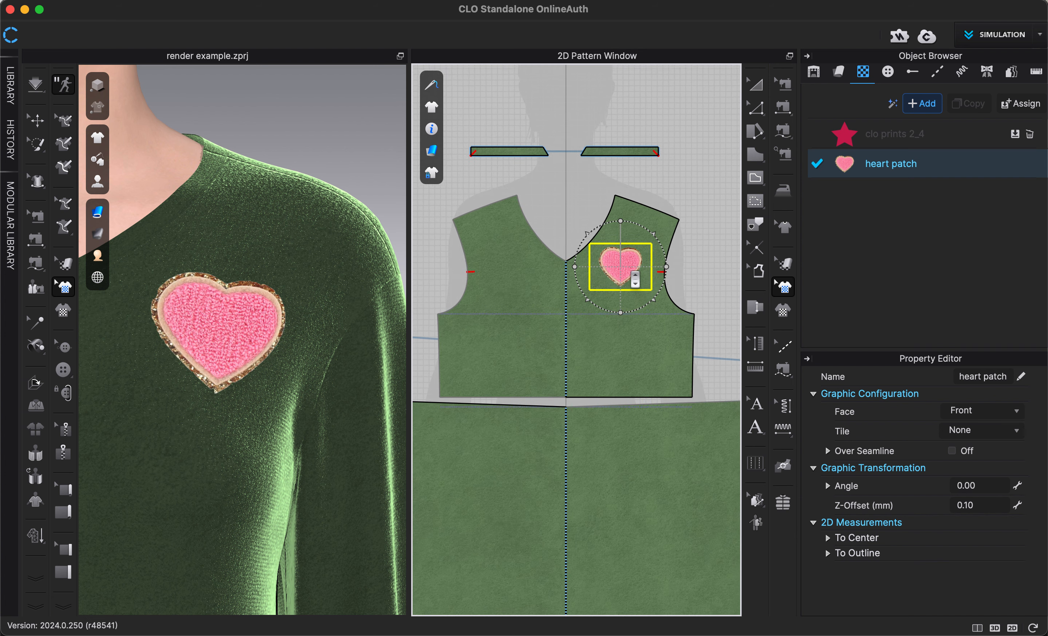
{"action": "scroll", "coordinate": [635, 280], "scroll_direction": "up", "scroll_amount": 5}
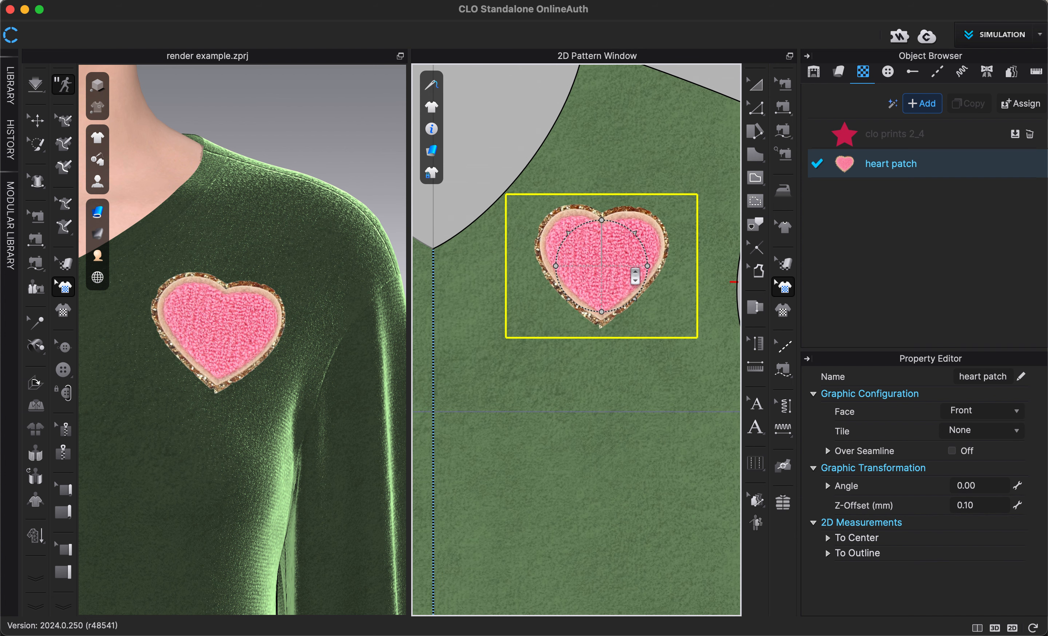
{"action": "scroll", "coordinate": [635, 277], "scroll_direction": "up", "scroll_amount": 1}
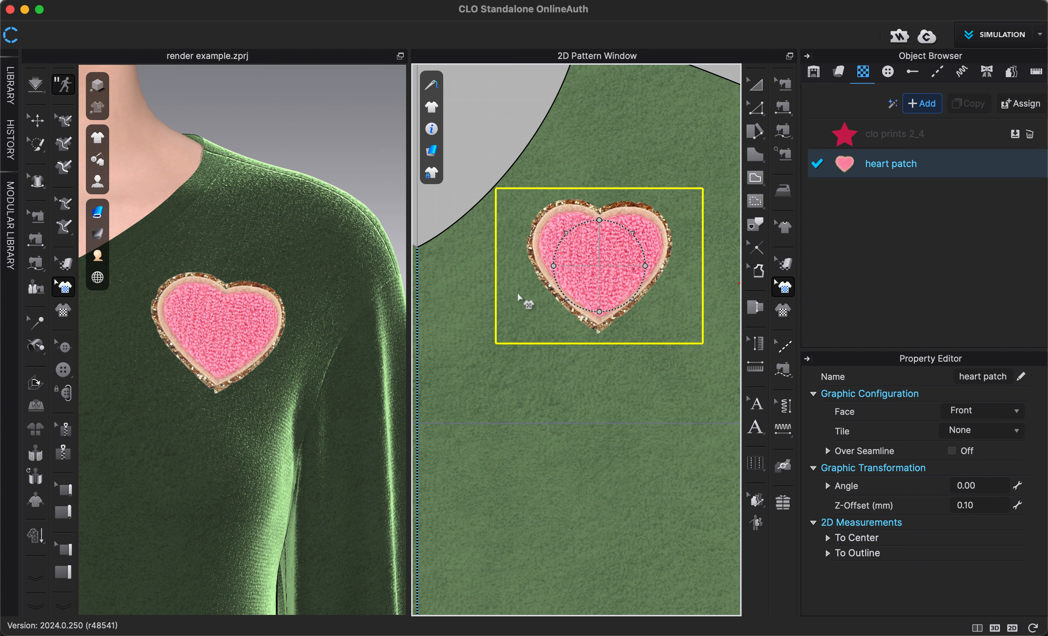
Step: Delete the unused clo prints 2_4 graphic from the project
{"action": "scroll", "coordinate": [213, 343], "scroll_direction": "up", "scroll_amount": 4}
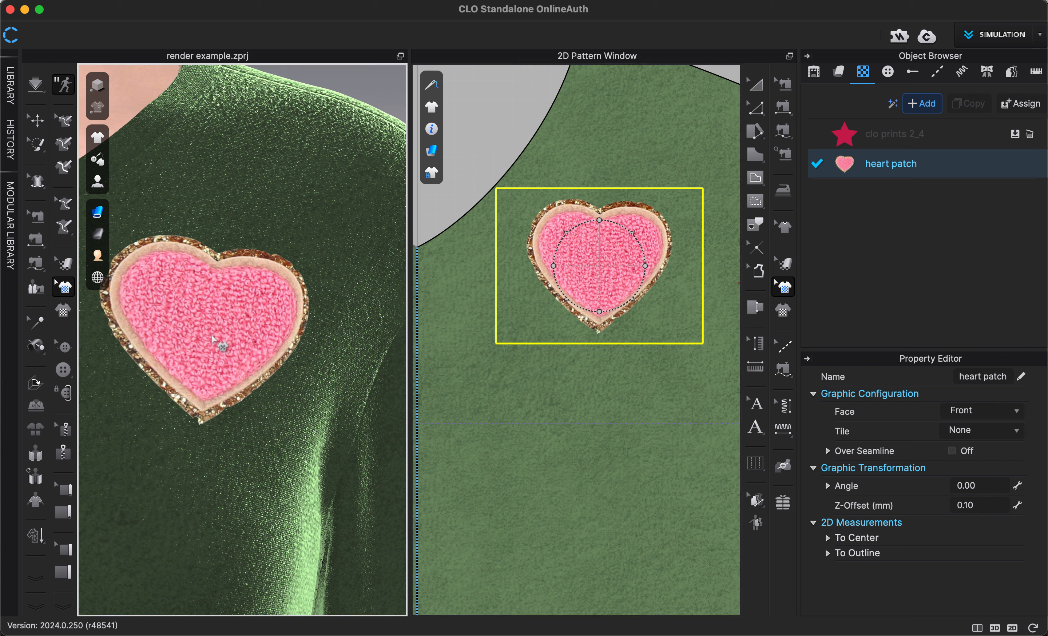
{"action": "middle_click_drag", "start_coordinate": [212, 336], "coordinate": [271, 334]}
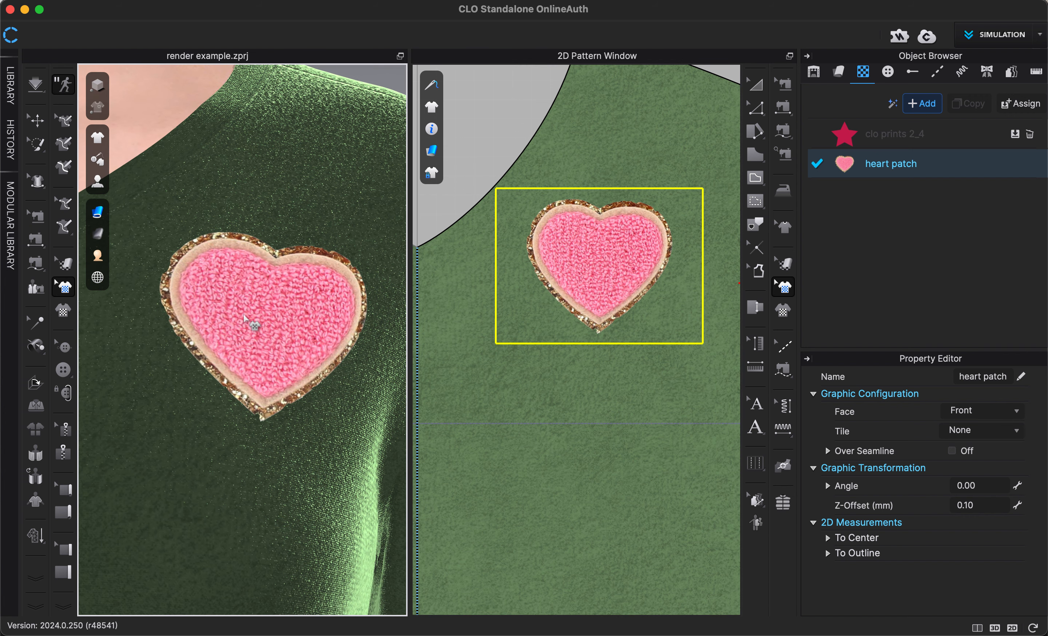
{"action": "scroll", "coordinate": [247, 321], "scroll_direction": "down", "scroll_amount": 5}
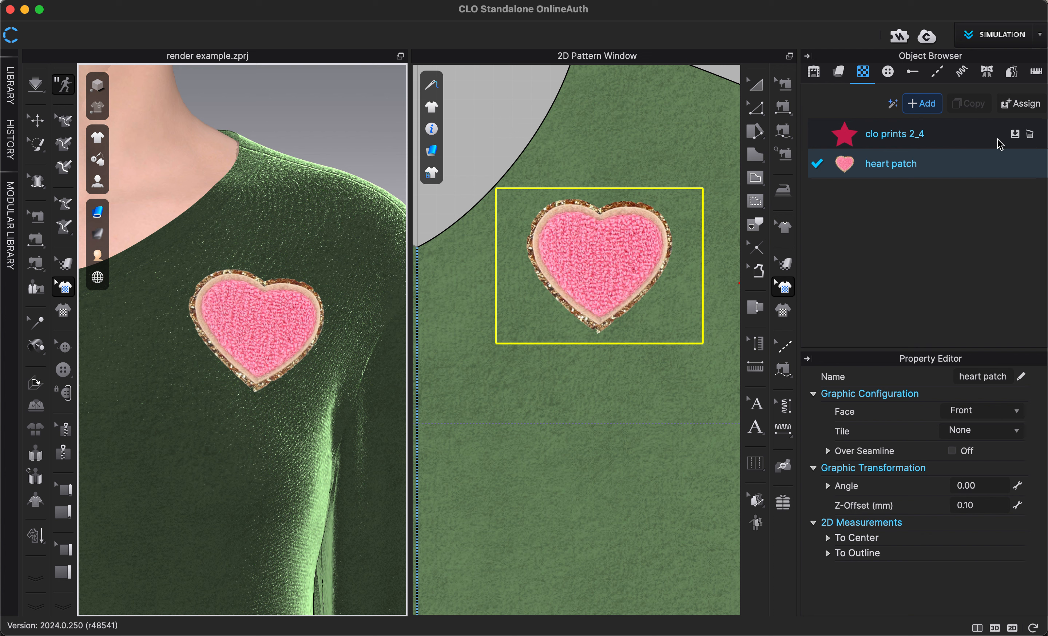
{"action": "left_click", "coordinate": [1030, 135]}
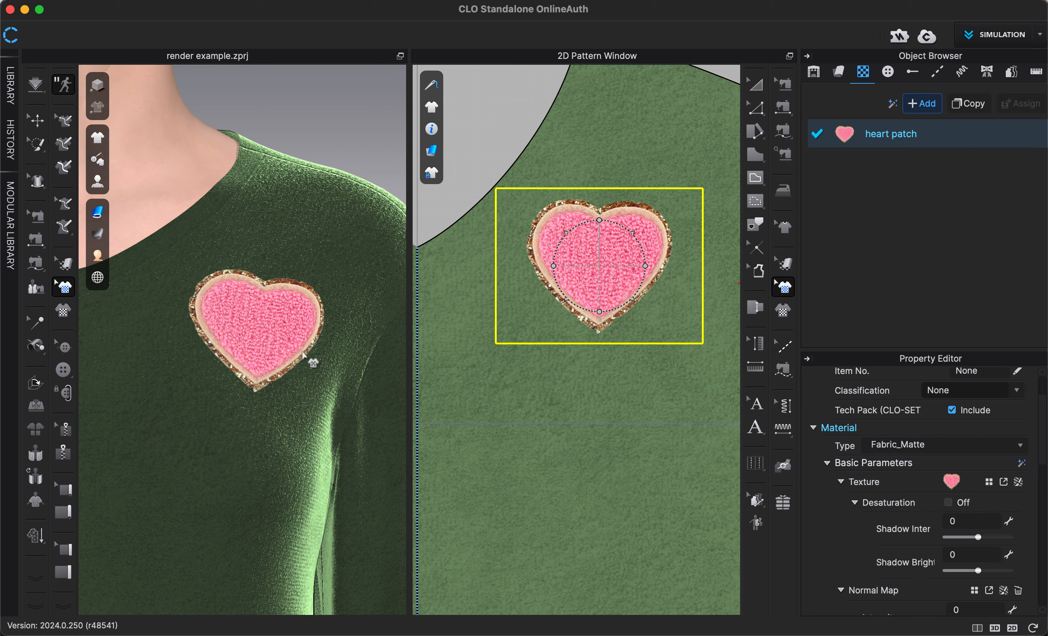
Step: Open the file selection for the heart patch's normal map and look through the Fabric folder for a suitable image
{"action": "mouse_move", "coordinate": [253, 328]}
{"action": "right_mouse_down"}
{"action": "mouse_move", "coordinate": [294, 337]}
{"action": "mouse_move", "coordinate": [234, 334]}
{"action": "right_mouse_up"}
{"action": "scroll", "coordinate": [291, 335], "scroll_direction": "up", "scroll_amount": 5}
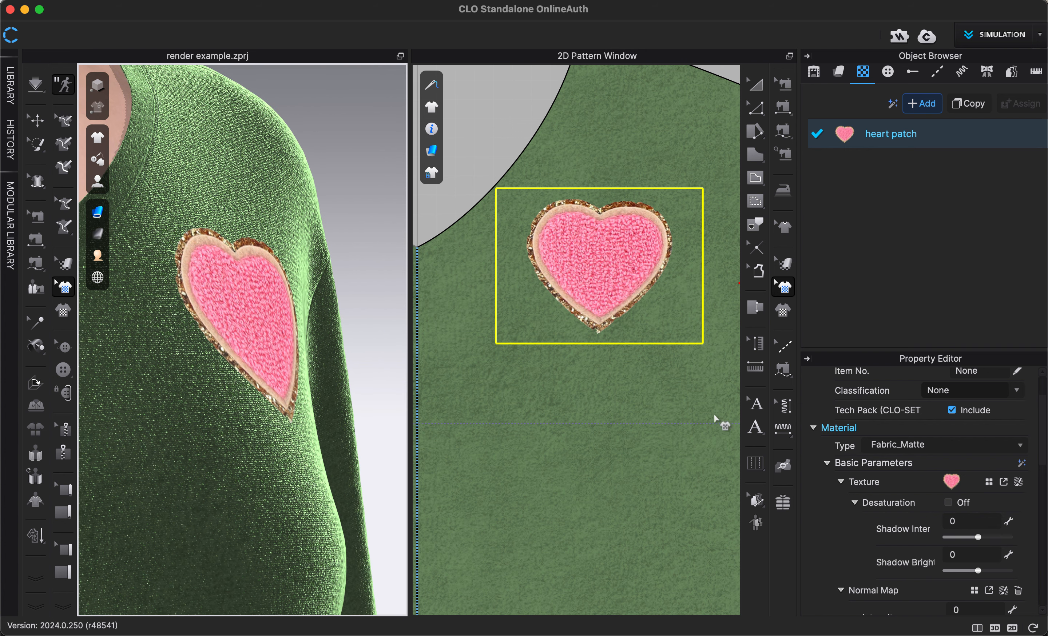
{"action": "scroll", "coordinate": [877, 574], "scroll_direction": "down", "scroll_amount": 5}
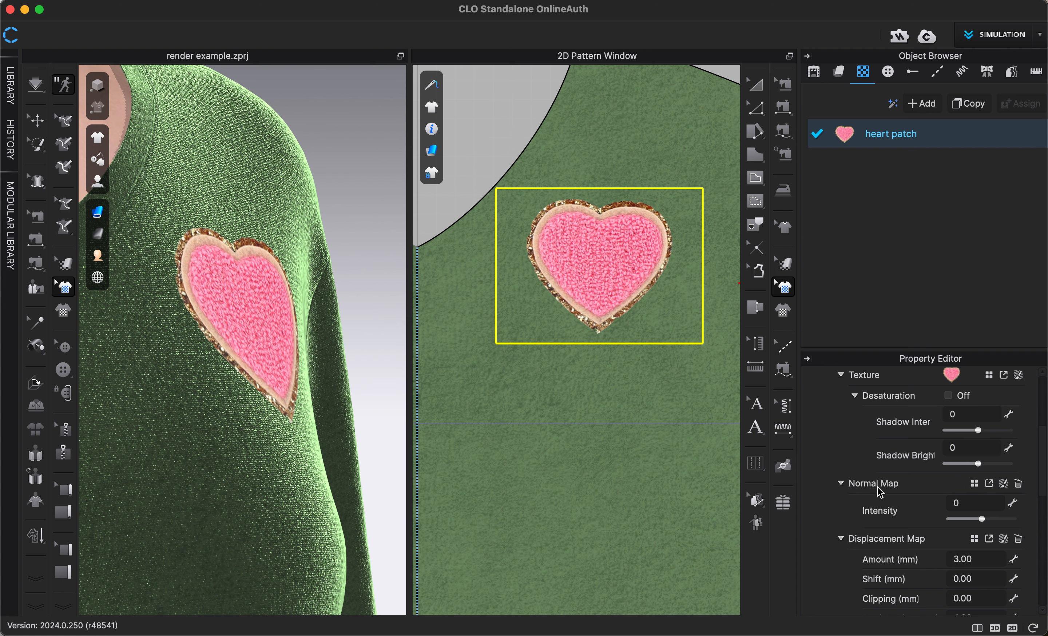
{"action": "left_click", "coordinate": [973, 485]}
{"action": "left_click", "coordinate": [974, 484]}
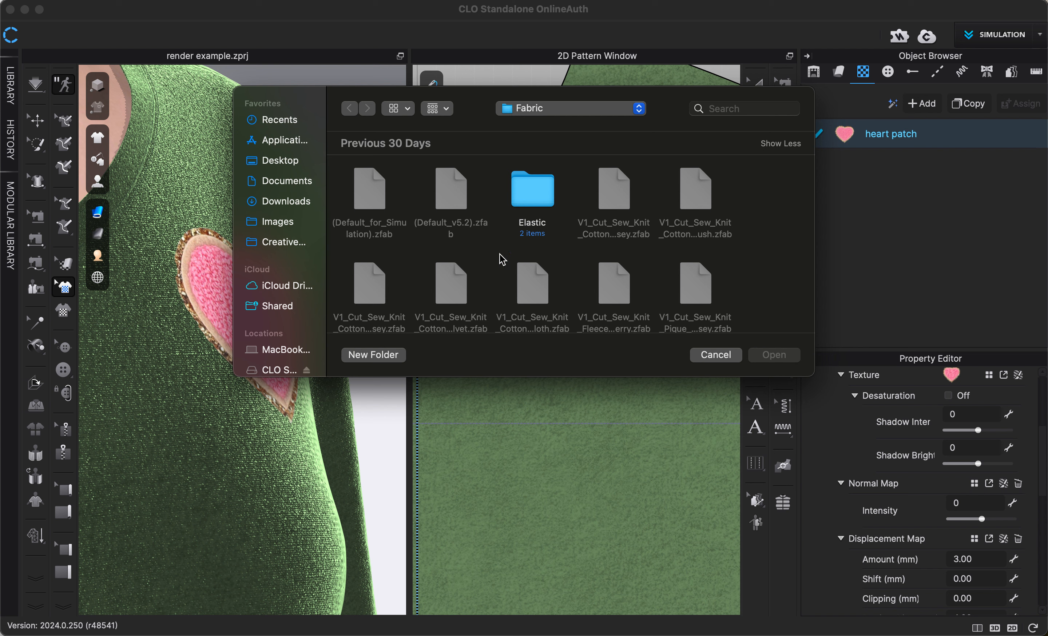
{"action": "scroll", "coordinate": [502, 259], "scroll_direction": "down", "scroll_amount": 10}
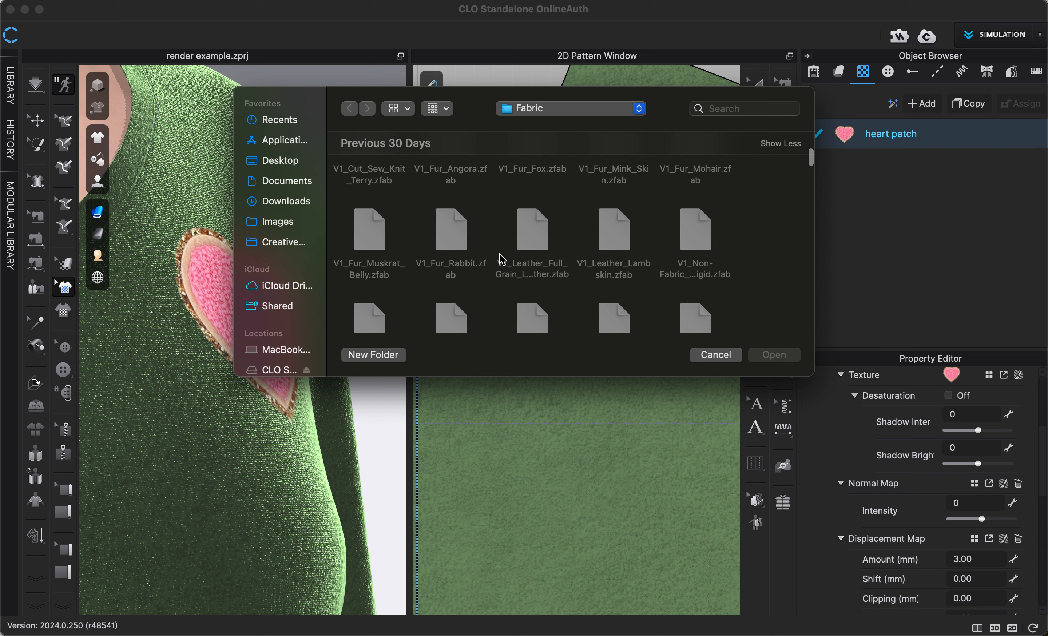
{"action": "scroll", "coordinate": [502, 258], "scroll_direction": "down", "scroll_amount": 15}
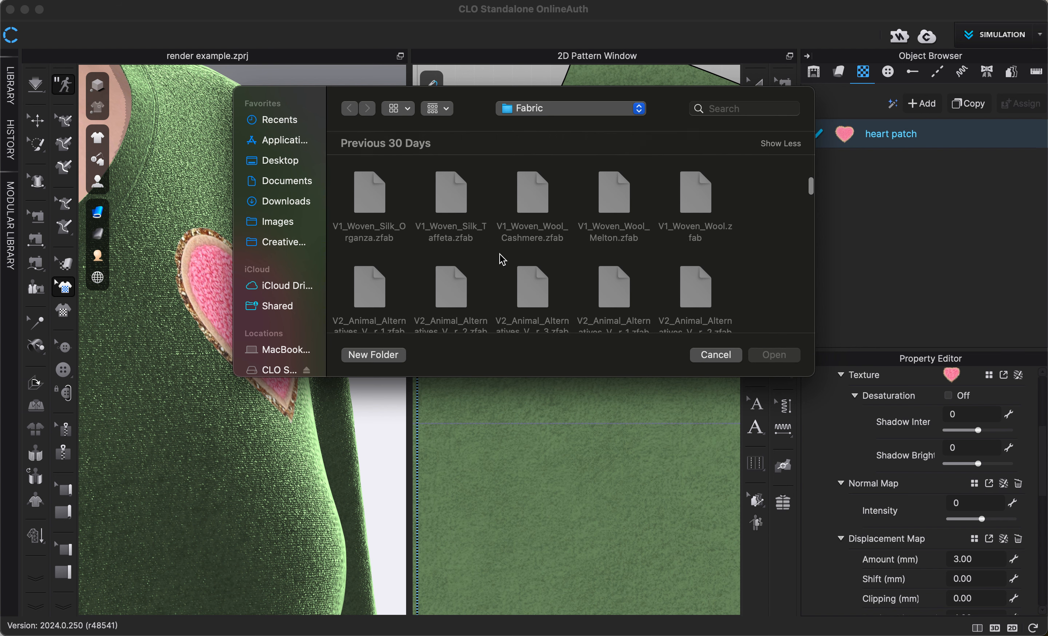
{"action": "scroll", "coordinate": [502, 259], "scroll_direction": "down", "scroll_amount": 15}
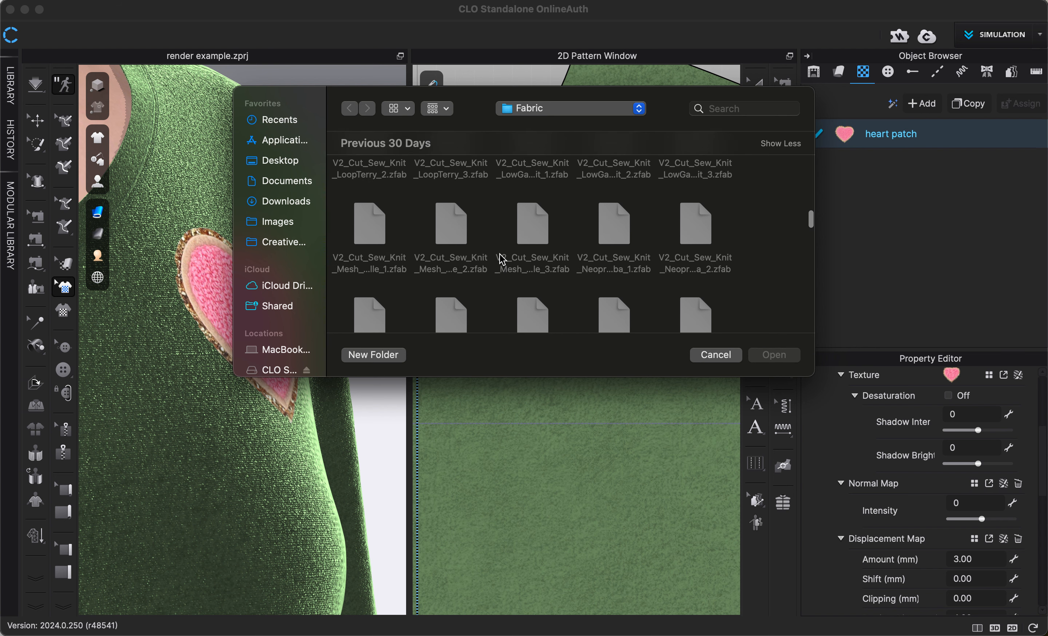
{"action": "scroll", "coordinate": [502, 259], "scroll_direction": "down", "scroll_amount": 12}
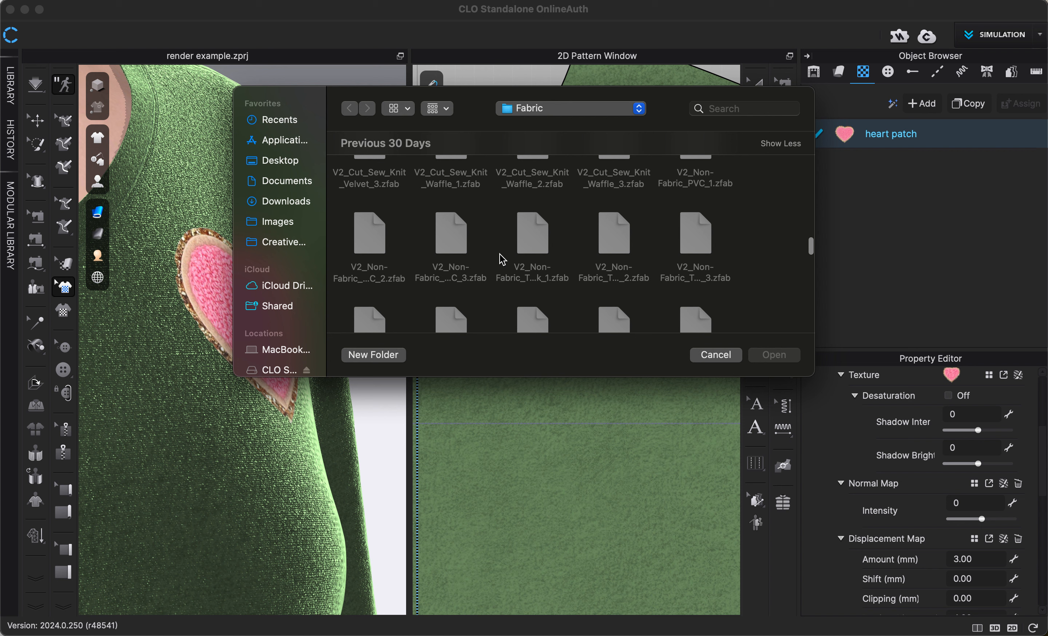
{"action": "scroll", "coordinate": [502, 259], "scroll_direction": "down", "scroll_amount": 15}
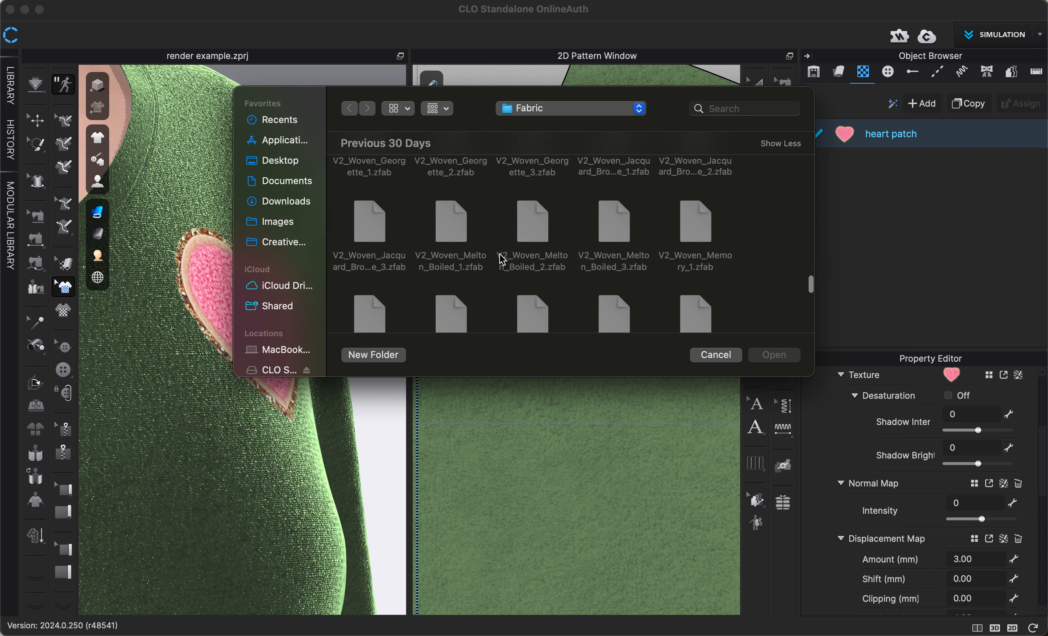
{"action": "scroll", "coordinate": [502, 259], "scroll_direction": "down", "scroll_amount": 15}
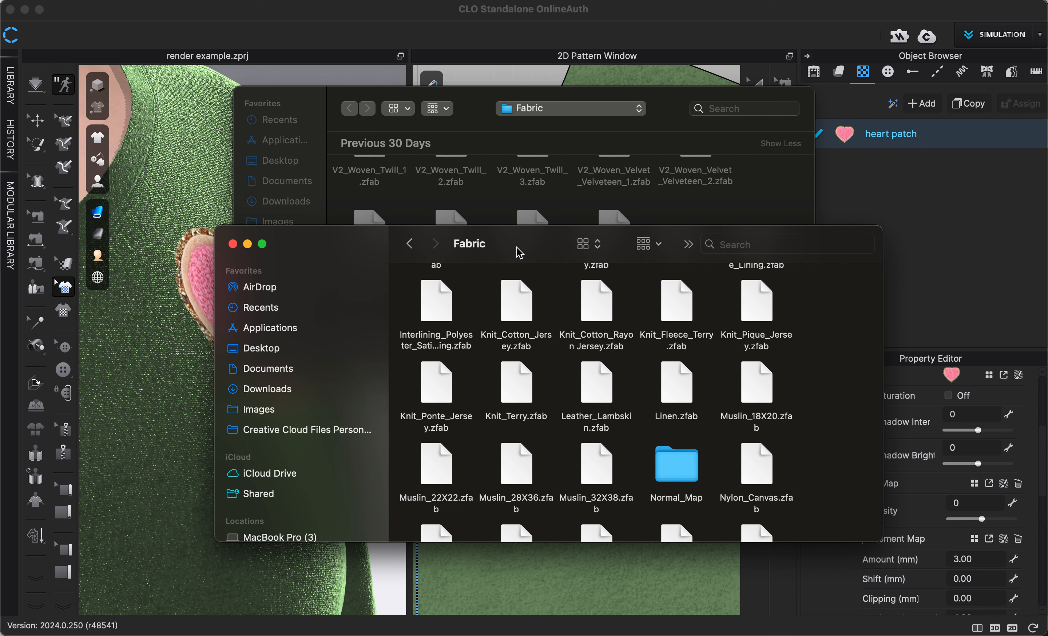
Step: Open the Normal_Map folder inside the Fabric folder in Finder and look through its fabric normal maps
{"action": "left_click_drag", "start_coordinate": [520, 251], "coordinate": [503, 287]}
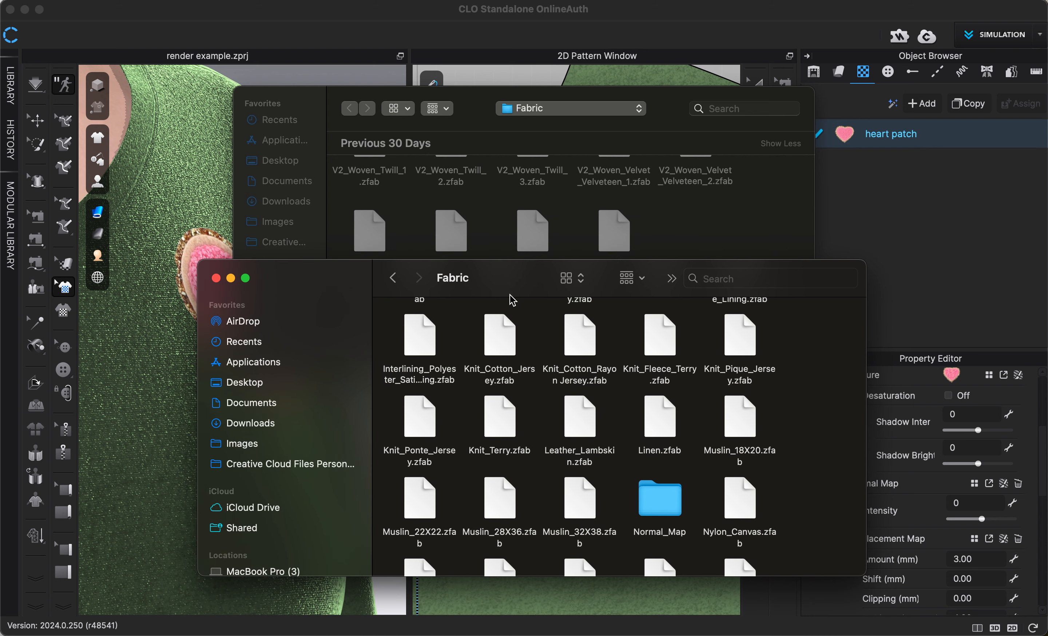
{"action": "double_click", "coordinate": [665, 512]}
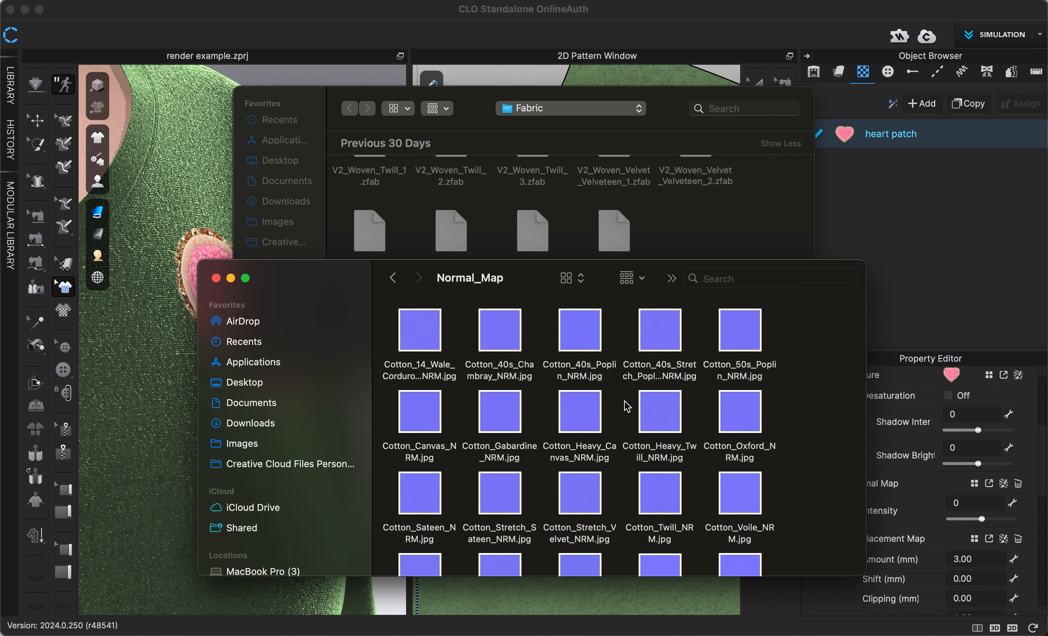
{"action": "scroll", "coordinate": [627, 406], "scroll_direction": "down", "scroll_amount": 10}
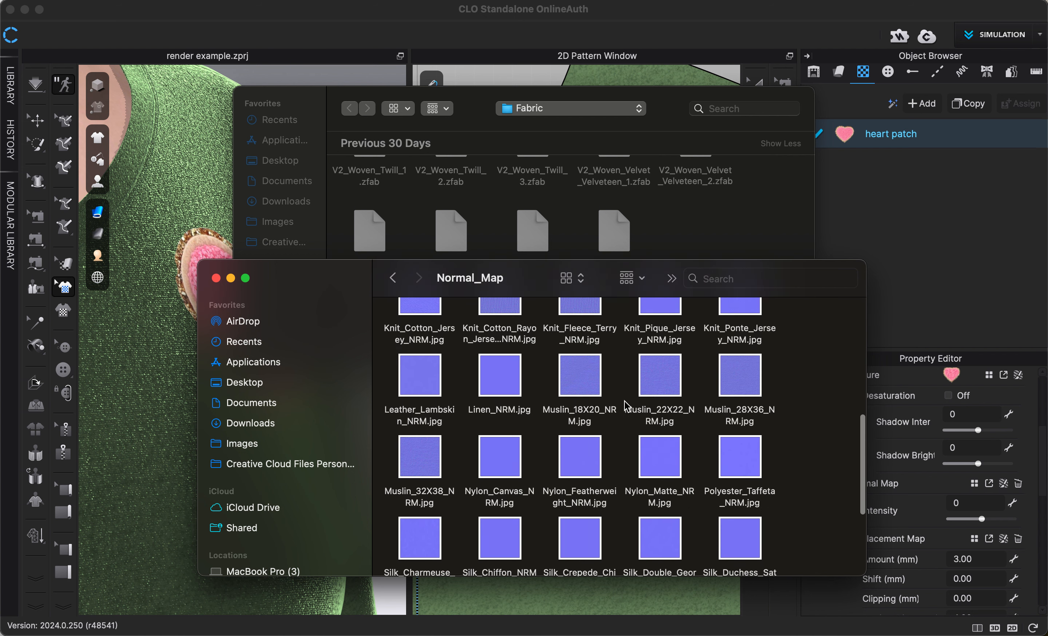
{"action": "scroll", "coordinate": [627, 406], "scroll_direction": "down", "scroll_amount": 5}
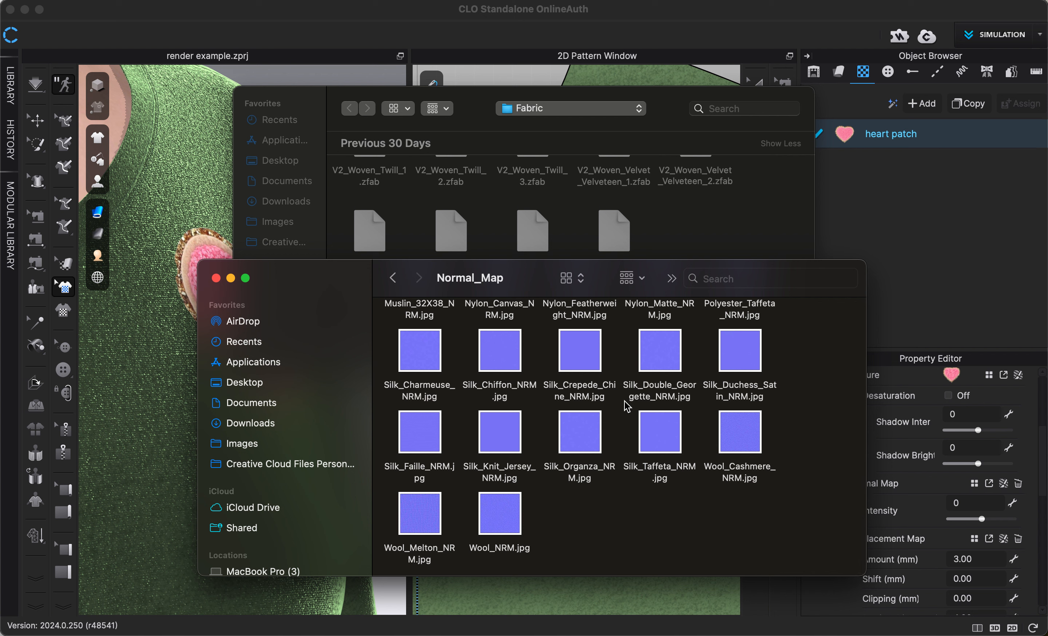
{"action": "scroll", "coordinate": [627, 405], "scroll_direction": "up", "scroll_amount": 3}
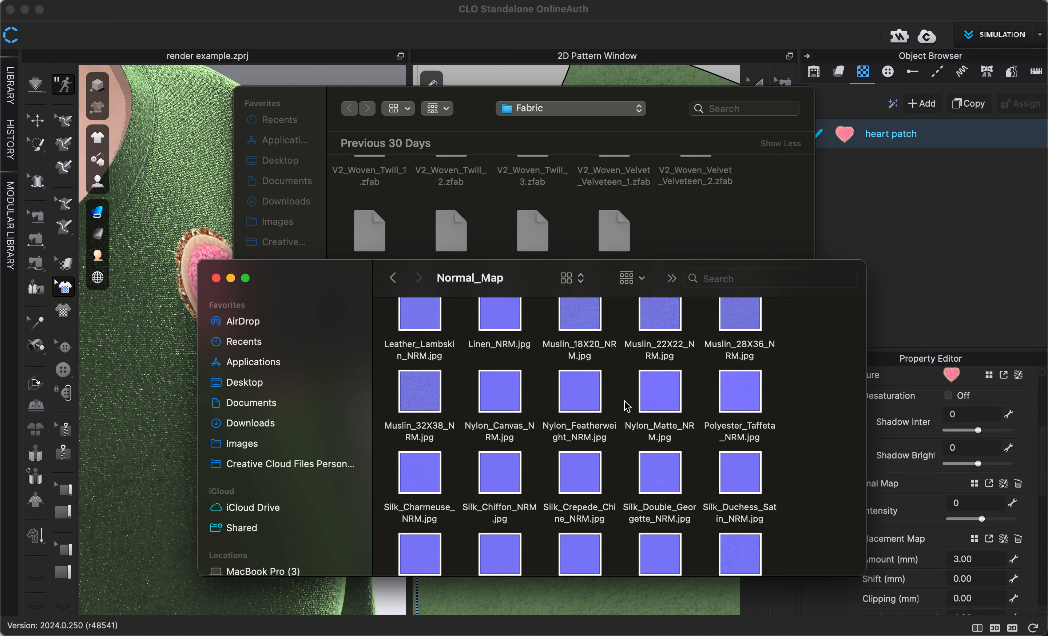
{"action": "scroll", "coordinate": [625, 401], "scroll_direction": "up", "scroll_amount": 2}
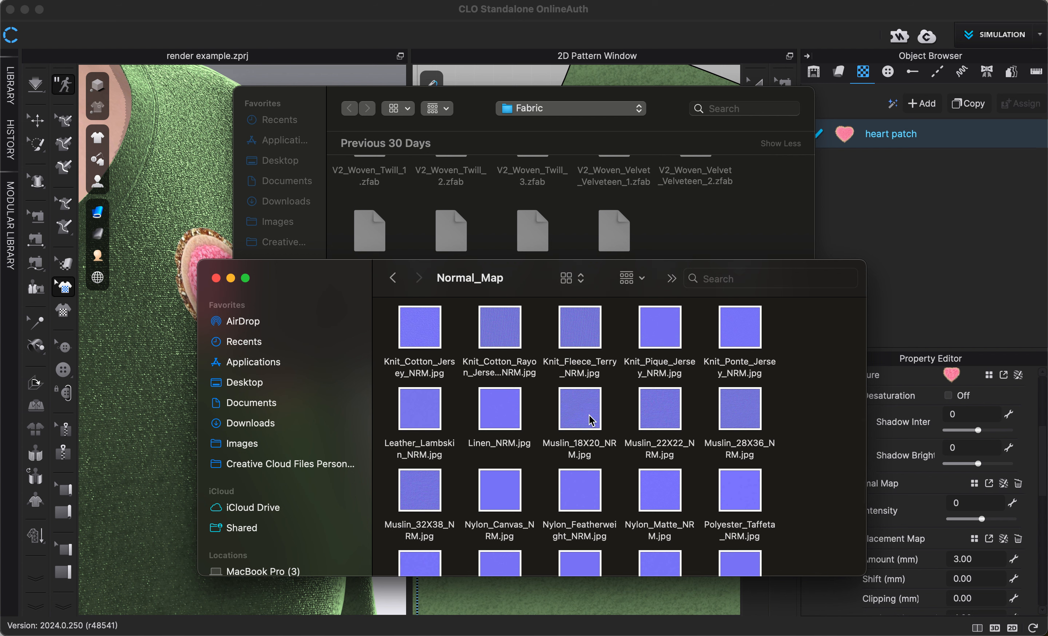
Step: Load Muslin_18X20_NRM.jpg as the heart patch graphic's normal map
{"action": "left_click_drag", "start_coordinate": [589, 416], "coordinate": [693, 209]}
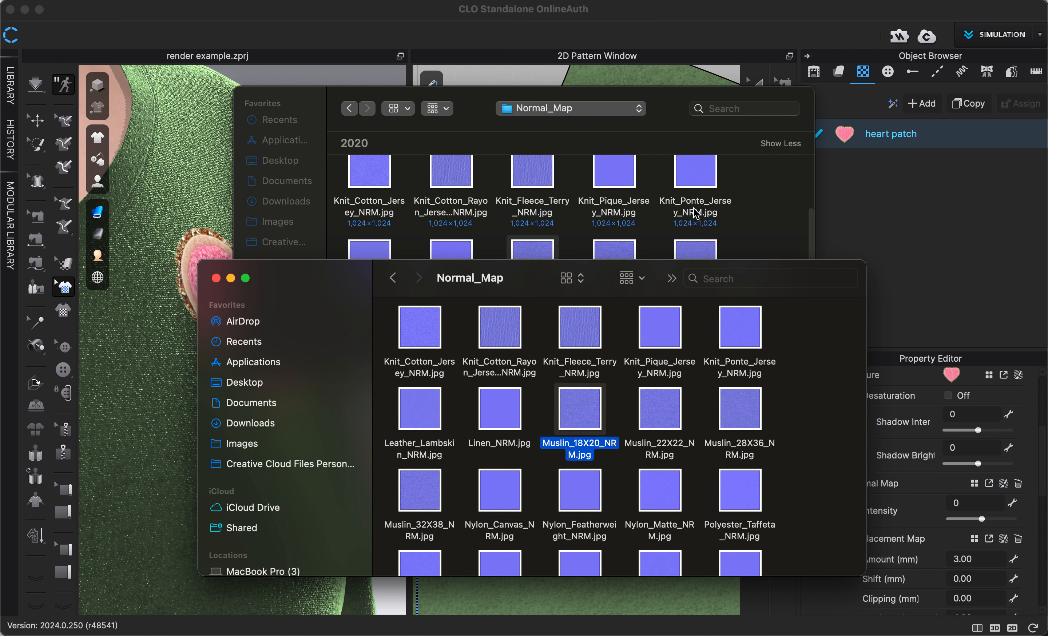
{"action": "left_click", "coordinate": [746, 212]}
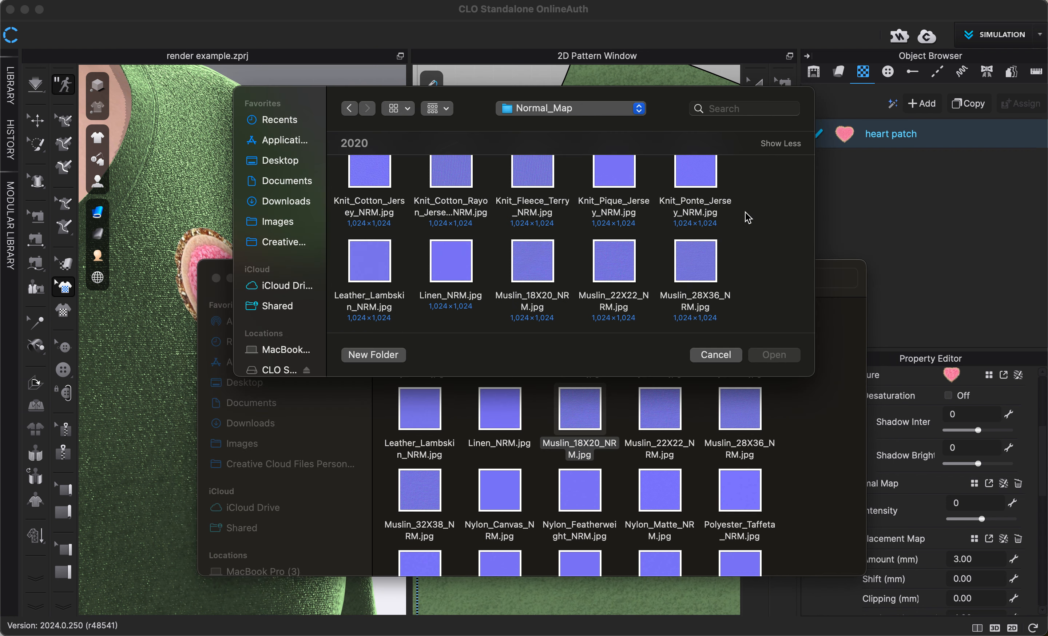
{"action": "left_click", "coordinate": [533, 274]}
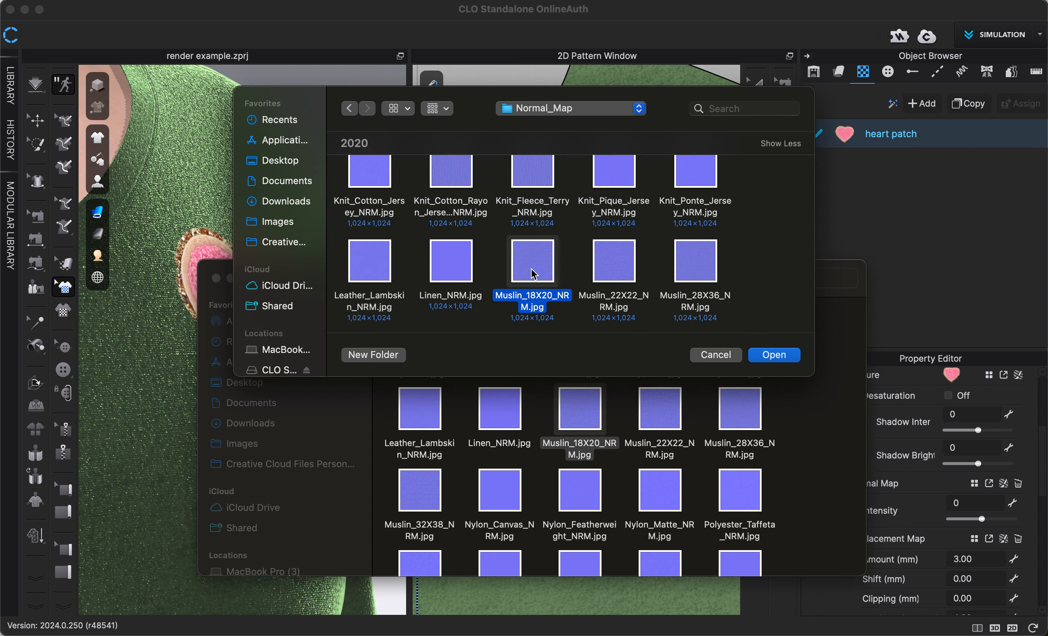
{"action": "left_click", "coordinate": [774, 355]}
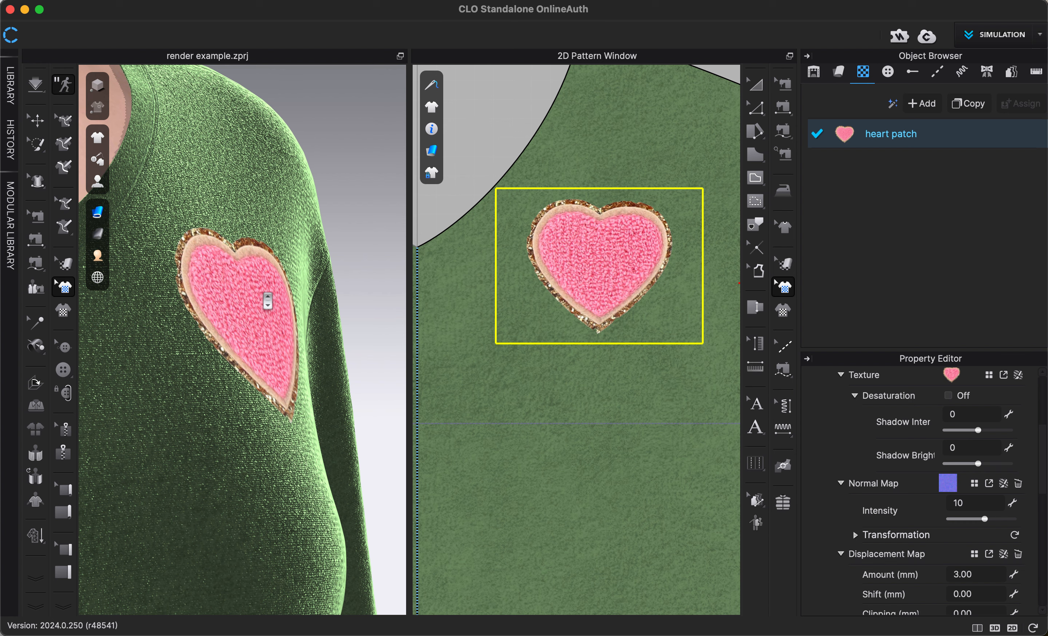
Step: Frame the heart patch close up in the 3D view and start an interactive render of it
{"action": "scroll", "coordinate": [267, 302], "scroll_direction": "up", "scroll_amount": 5}
{"action": "right_click_drag", "start_coordinate": [266, 302], "coordinate": [274, 300]}
{"action": "scroll", "coordinate": [277, 302], "scroll_direction": "up", "scroll_amount": 2}
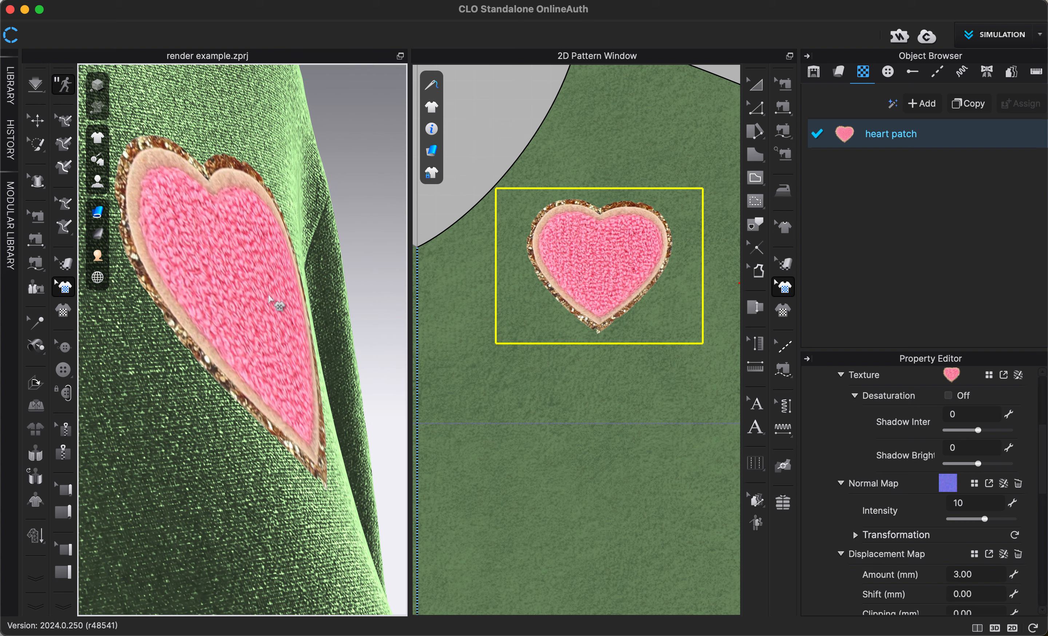
{"action": "left_click", "coordinate": [669, 1]}
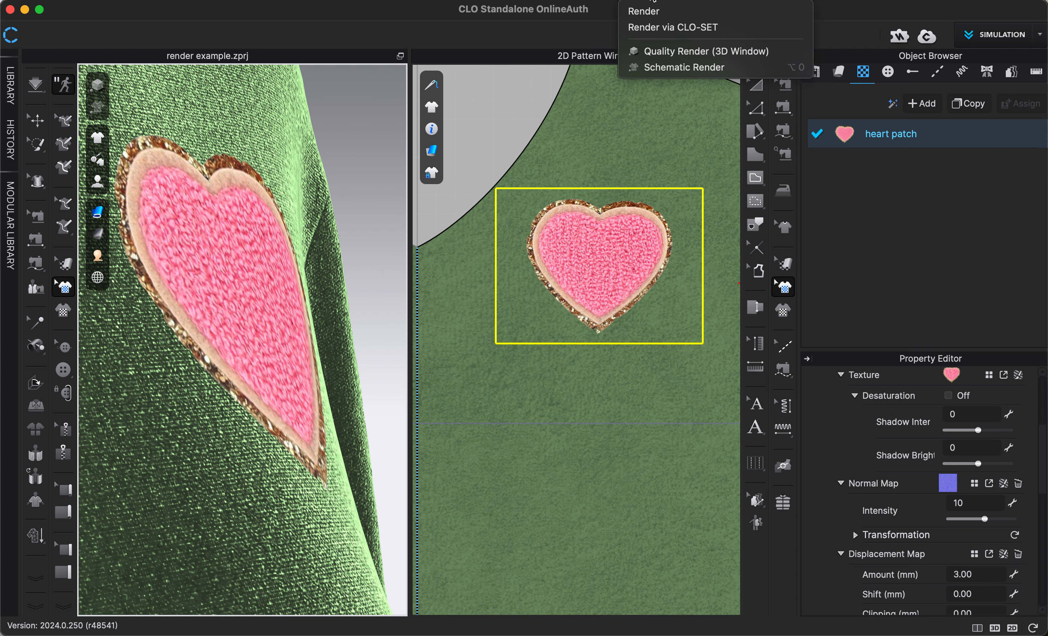
{"action": "left_click", "coordinate": [651, 12]}
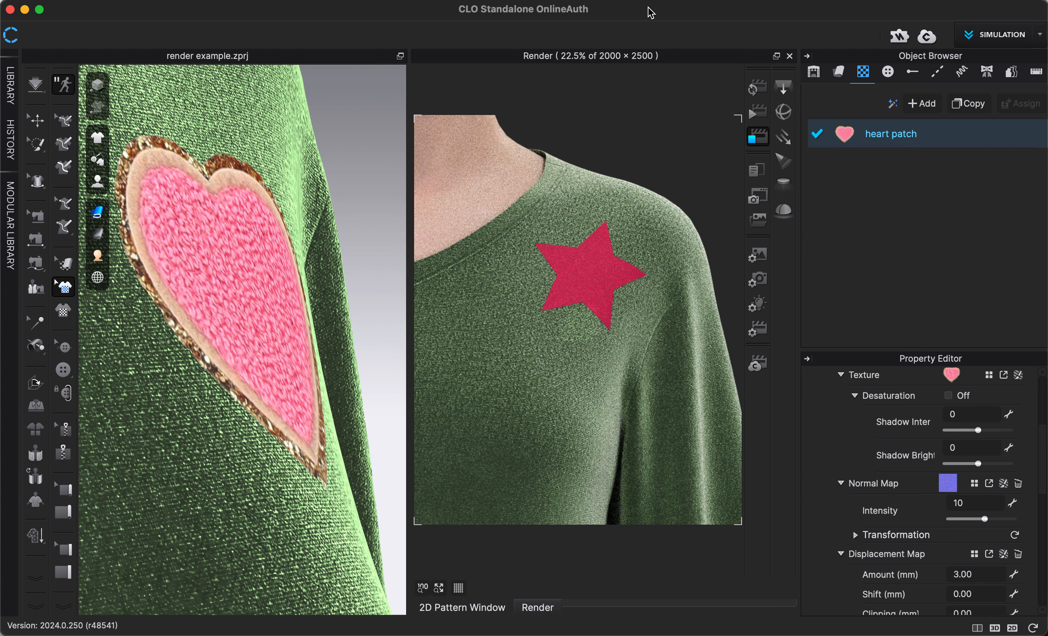
{"action": "left_click", "coordinate": [757, 89]}
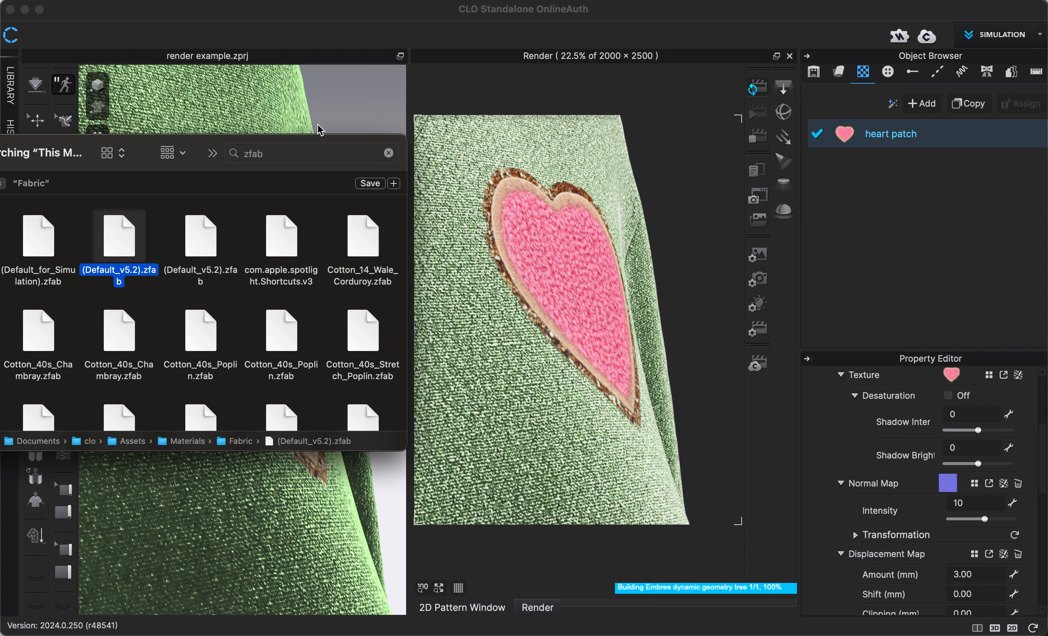
Step: Return to CLO from Finder and increase the normal map intensity of the heart patch graphic
{"action": "left_click", "coordinate": [329, 105]}
{"action": "left_click", "coordinate": [329, 105]}
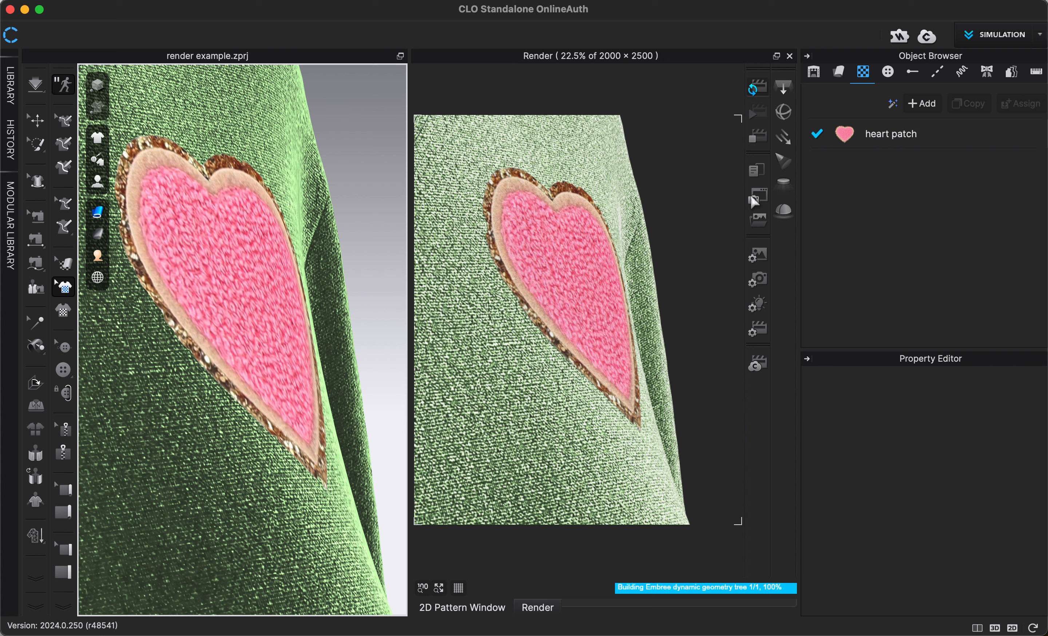
{"action": "left_click", "coordinate": [874, 132]}
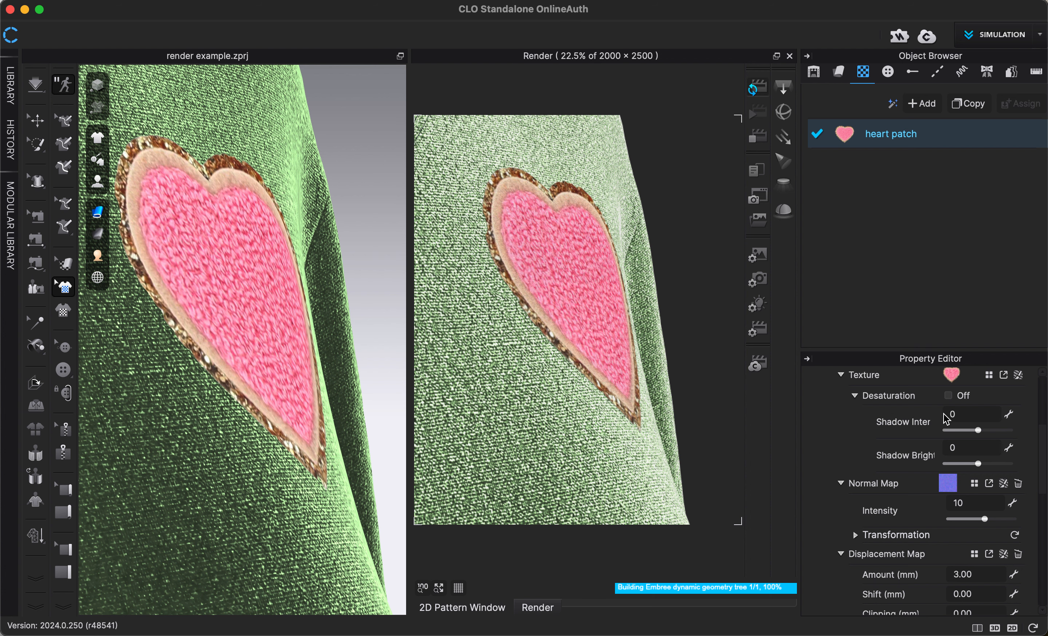
{"action": "scroll", "coordinate": [963, 445], "scroll_direction": "up", "scroll_amount": 1}
{"action": "scroll", "coordinate": [963, 445], "scroll_direction": "down", "scroll_amount": 2}
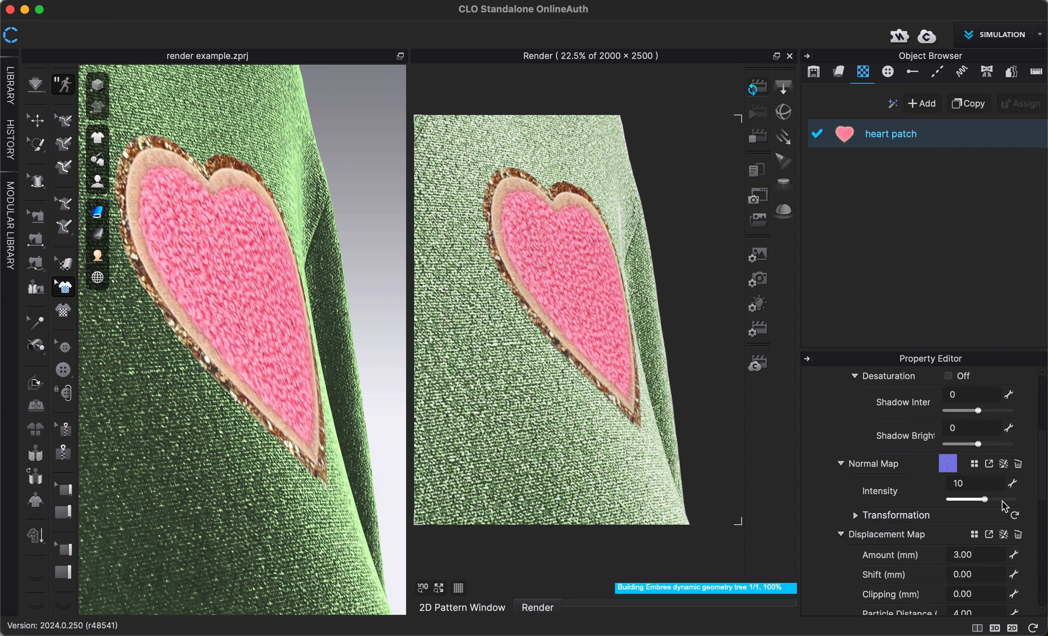
{"action": "left_click", "coordinate": [1003, 500]}
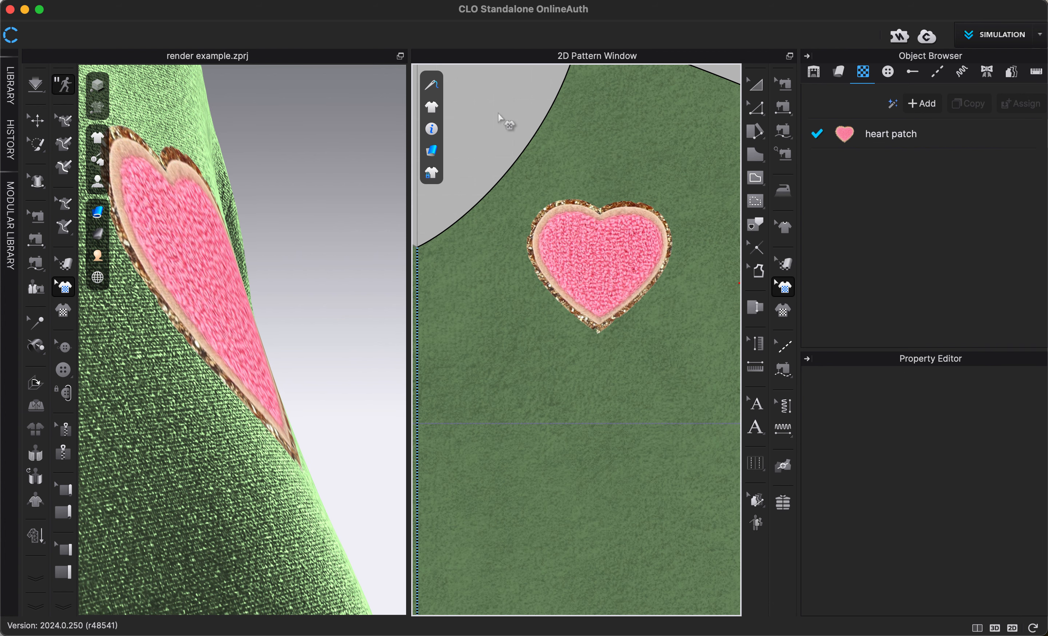
Step: Select the heart patch placed on the pattern piece and start an interactive render of the side view
{"action": "left_click", "coordinate": [636, 250]}
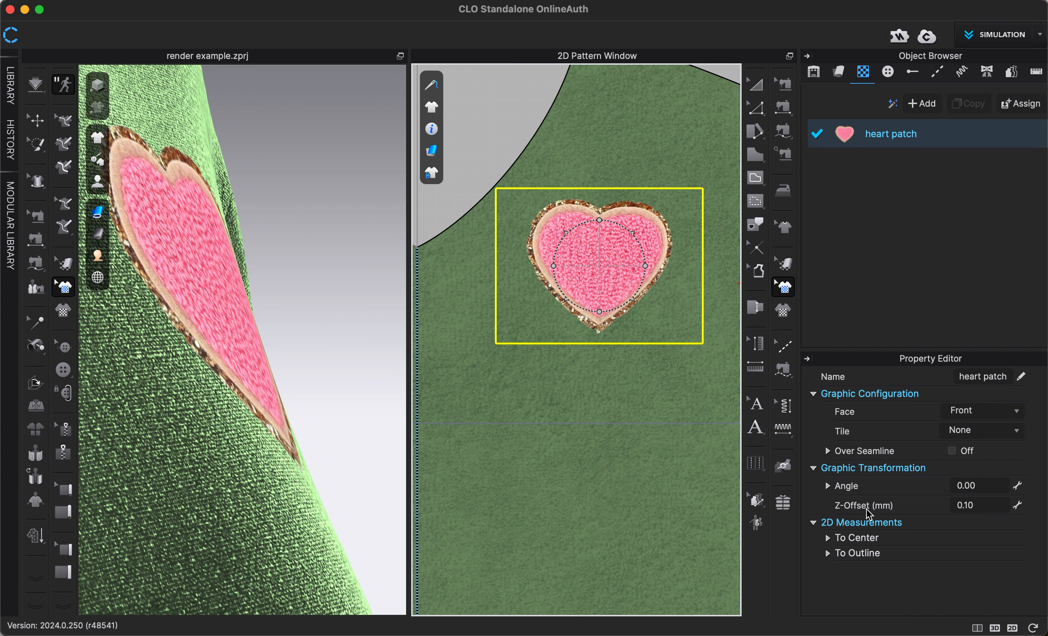
{"action": "left_click", "coordinate": [650, 3]}
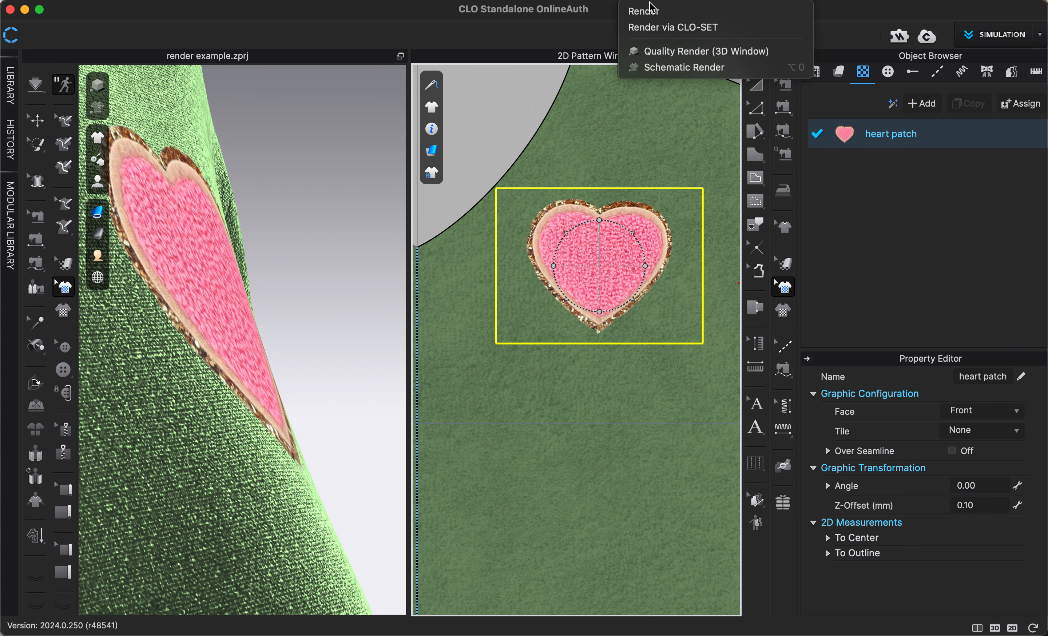
{"action": "left_click", "coordinate": [651, 11]}
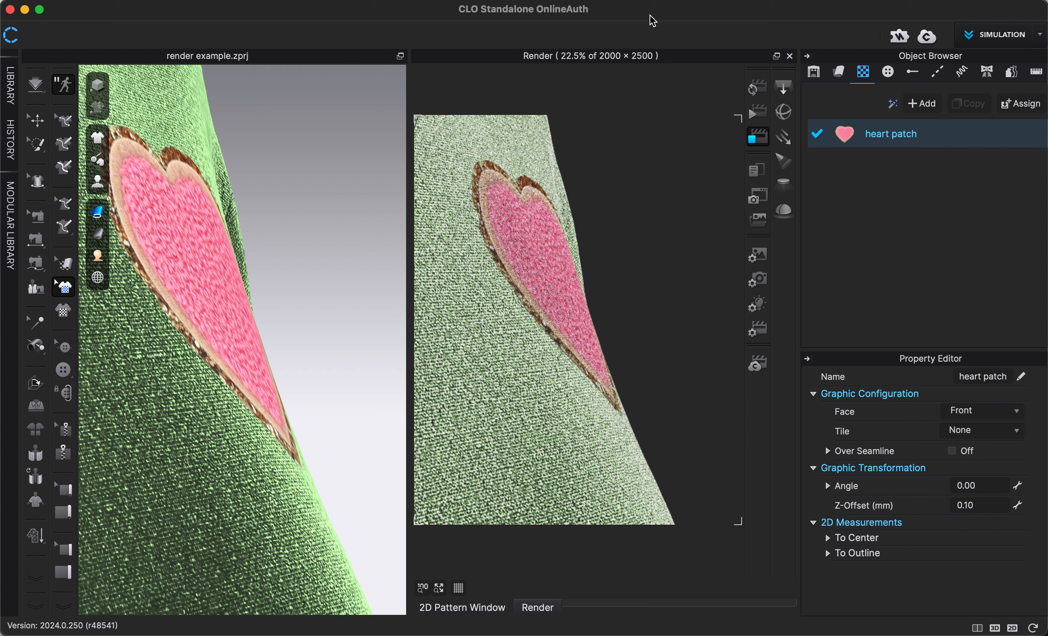
{"action": "left_click", "coordinate": [763, 92]}
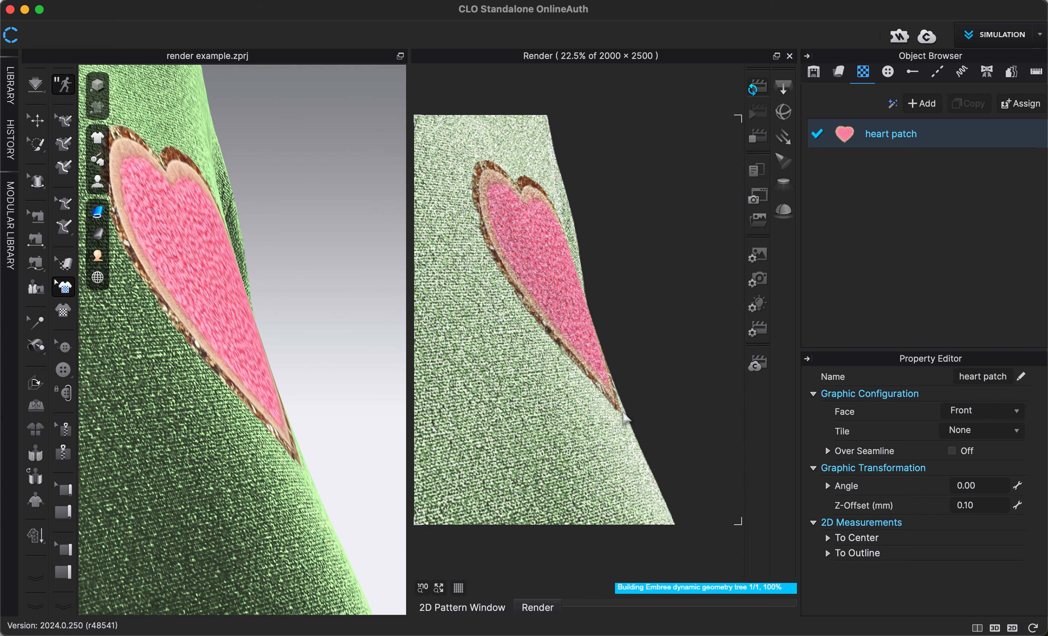
Step: Set the placed heart patch's Z-Offset to 1 mm
{"action": "left_click", "coordinate": [983, 504]}
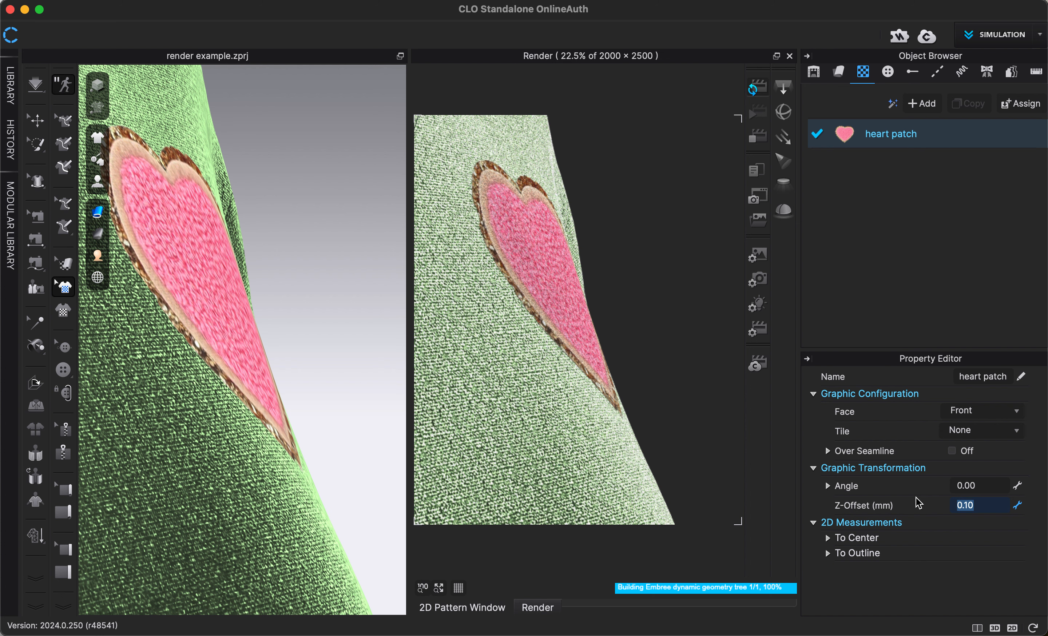
{"action": "type", "text": "1"}
{"action": "key", "text": "Return"}
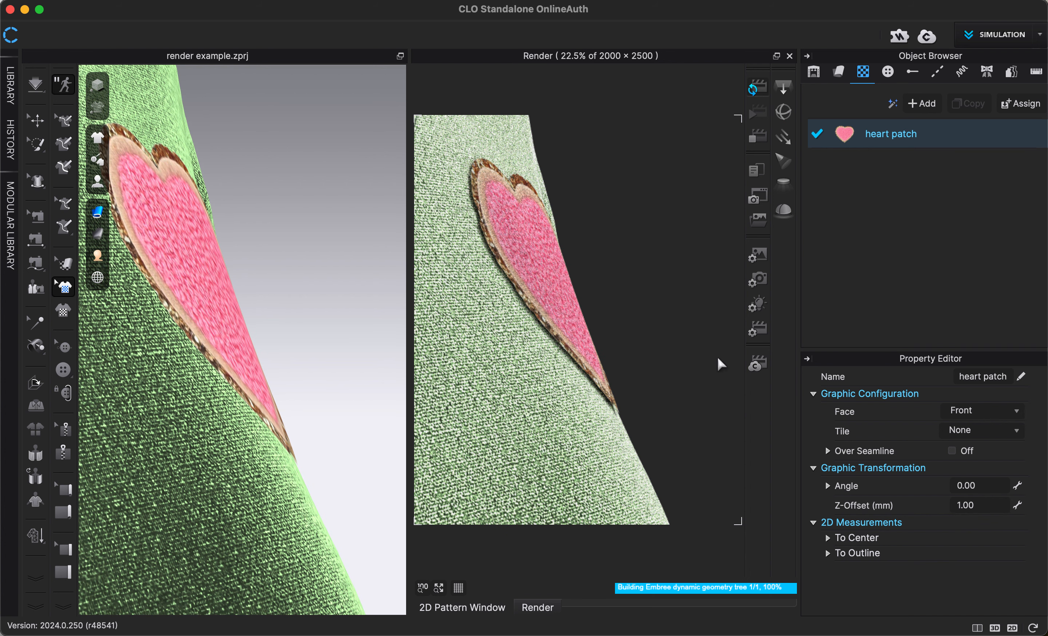
Step: Set the heart patch's Z-Offset to 0.5 mm, stop the running render and restart the interactive render
{"action": "left_click", "coordinate": [997, 506]}
{"action": "type", "text": ".5"}
{"action": "key", "text": "Return"}
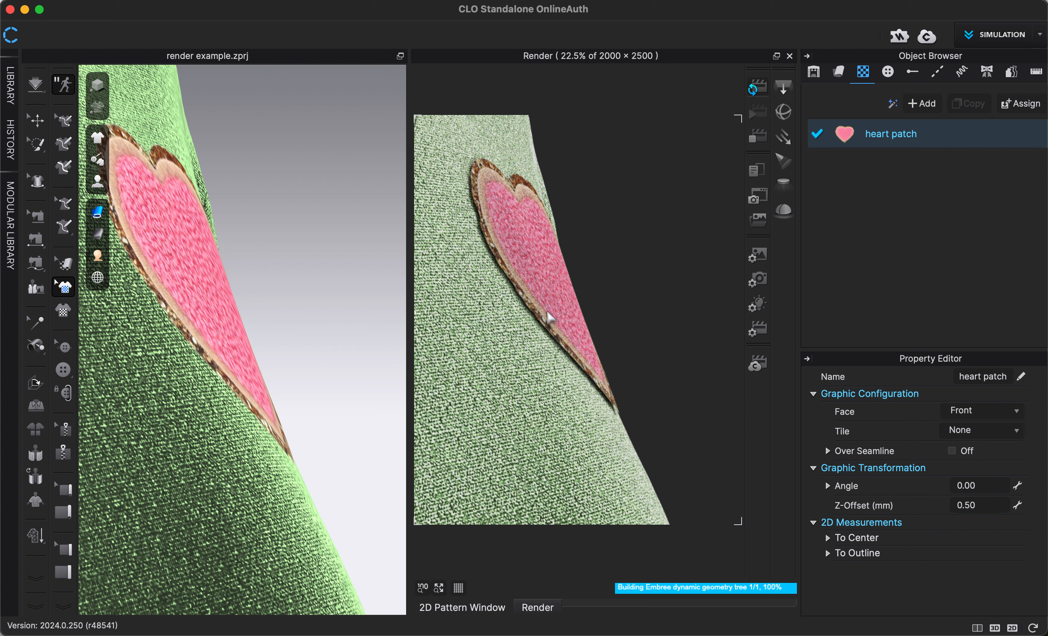
{"action": "left_click", "coordinate": [758, 138]}
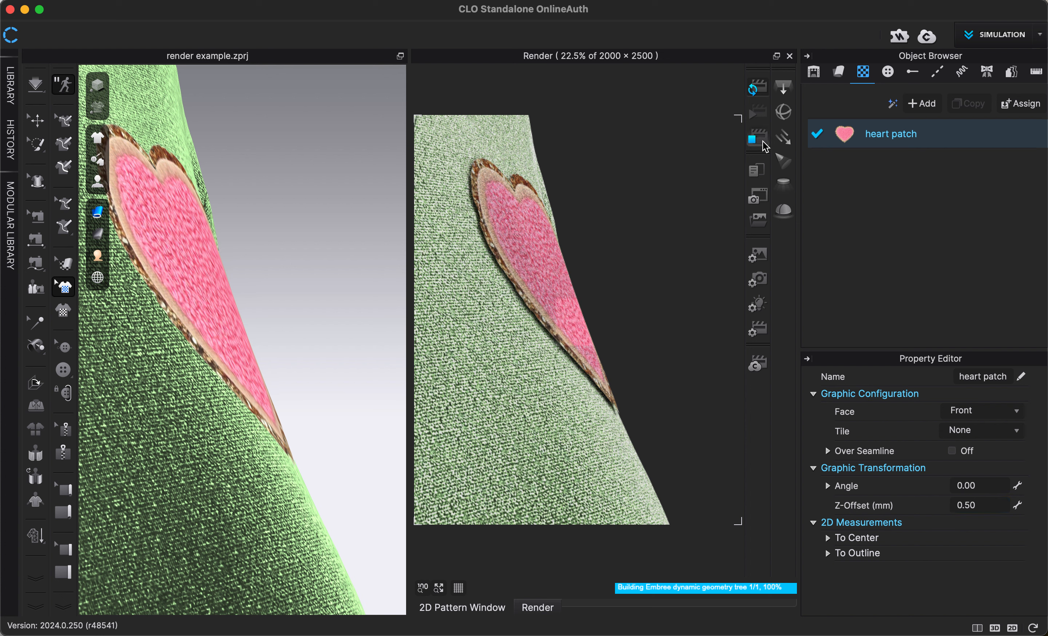
{"action": "left_click", "coordinate": [758, 91]}
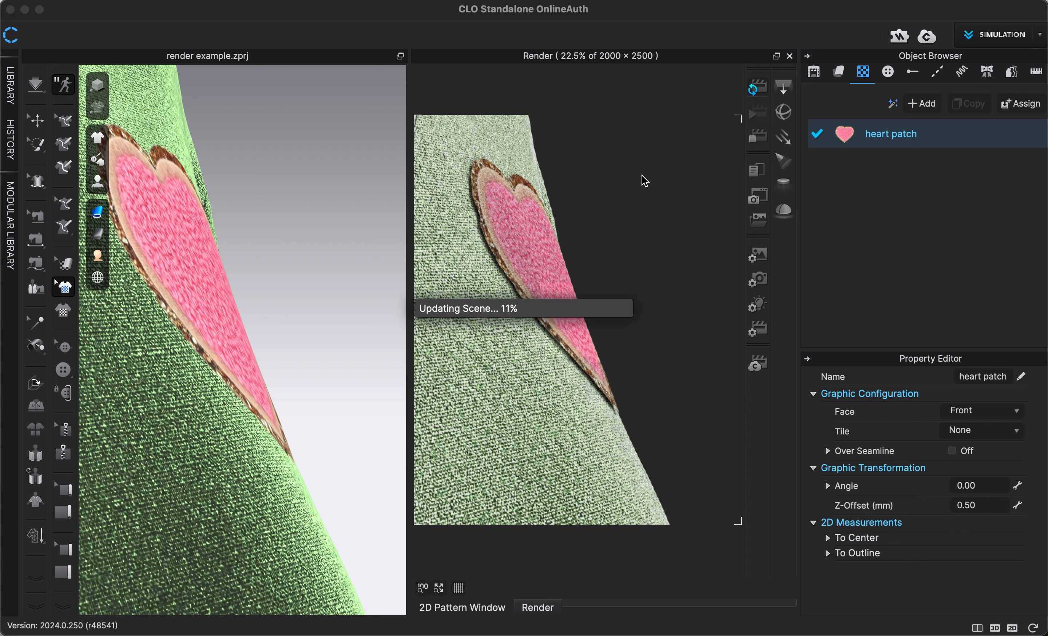